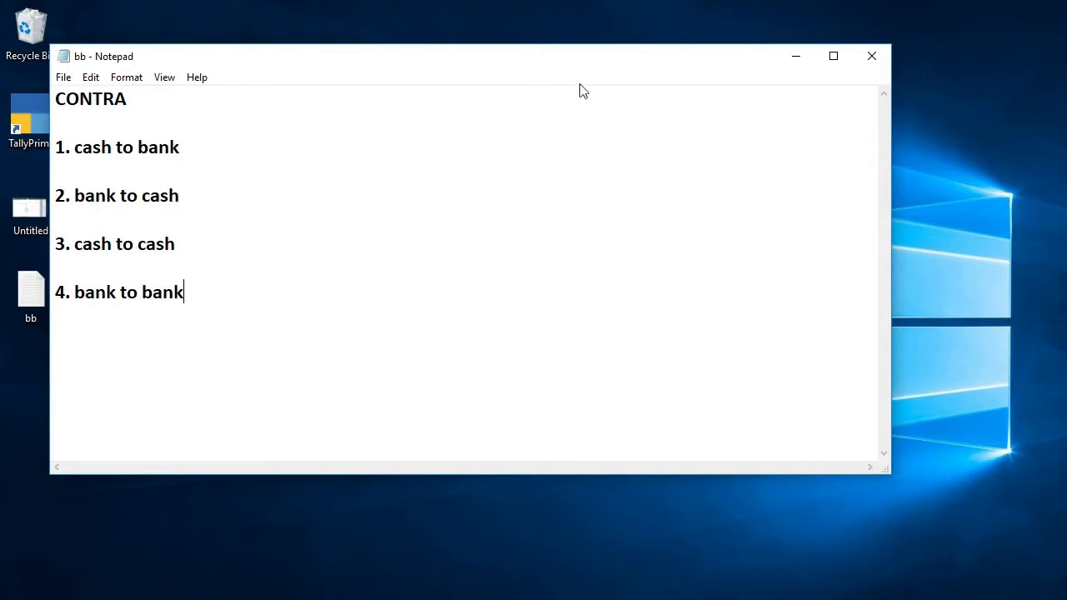
- Minimize the contra notes, switch to TallyPrime and go back from Account Books to the Gateway of Tally
left_click(796, 57)
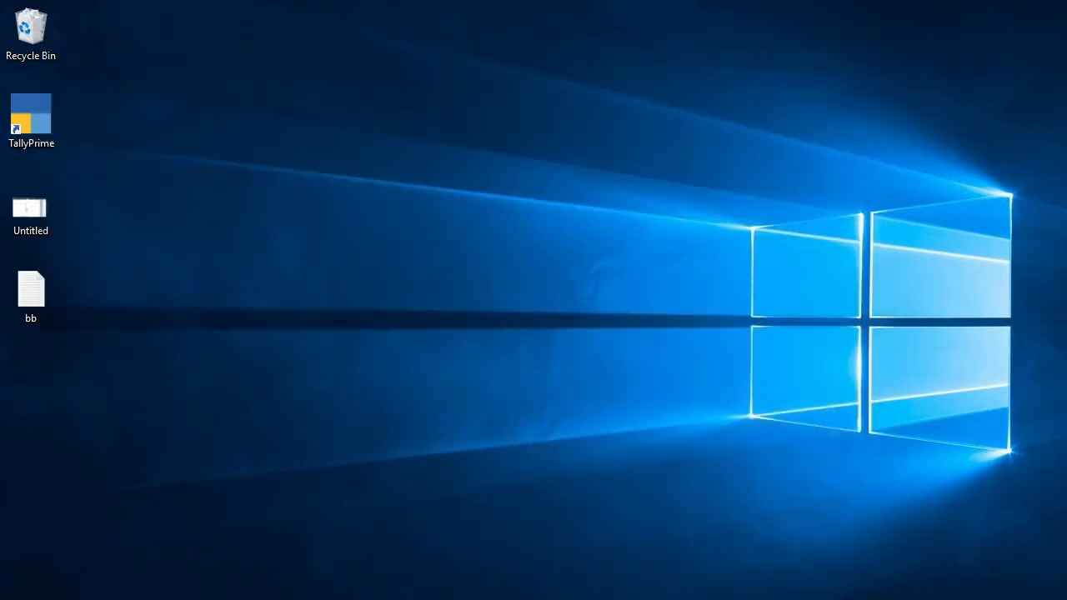
left_click(576, 599)
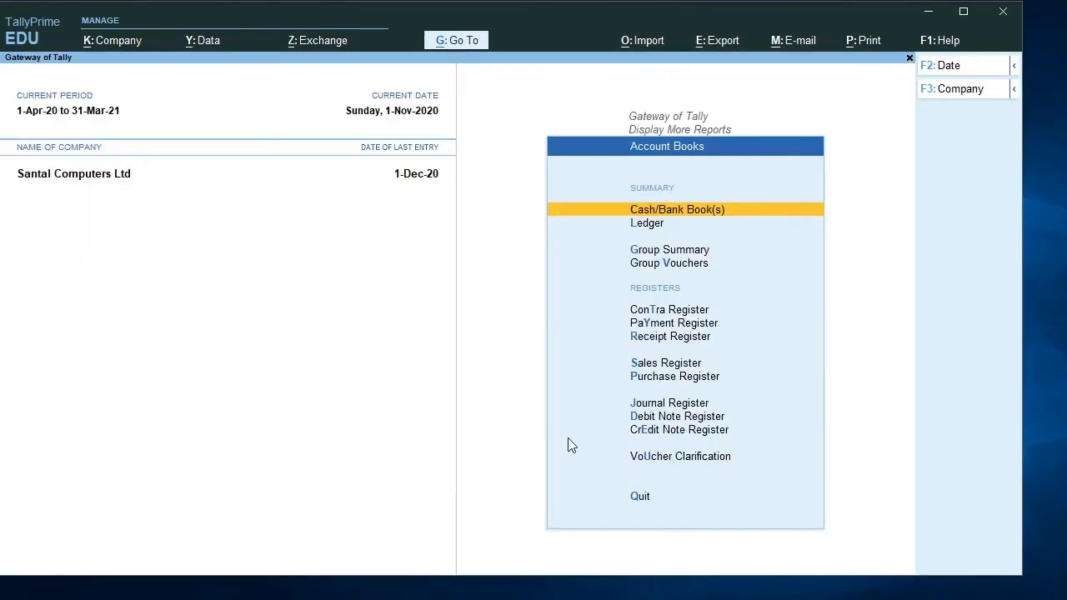
key("Escape")
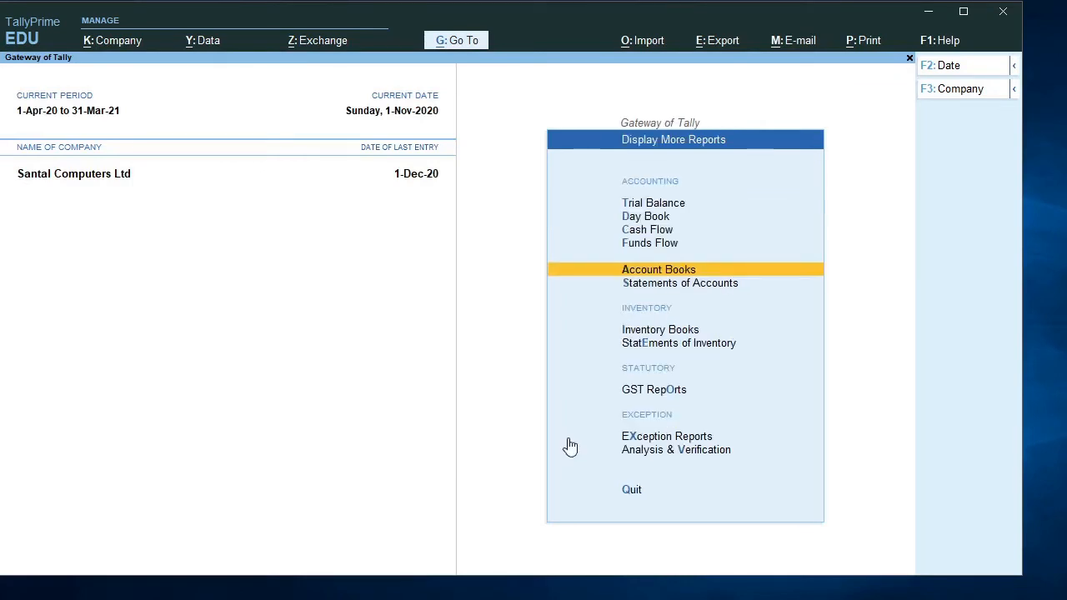
key("Escape")
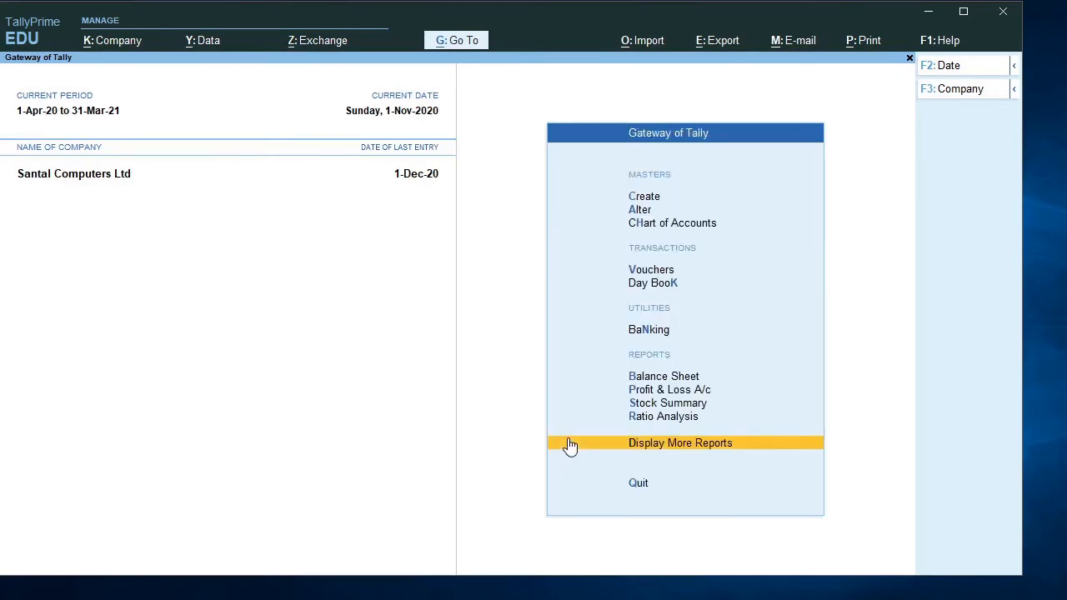
- Open voucher creation, change the voucher type to Contra, and quit back to the Gateway of Tally
key("Up")
key("Up")
key("Up")
key("Up")
key("Up")
key("Up")
key("Up")
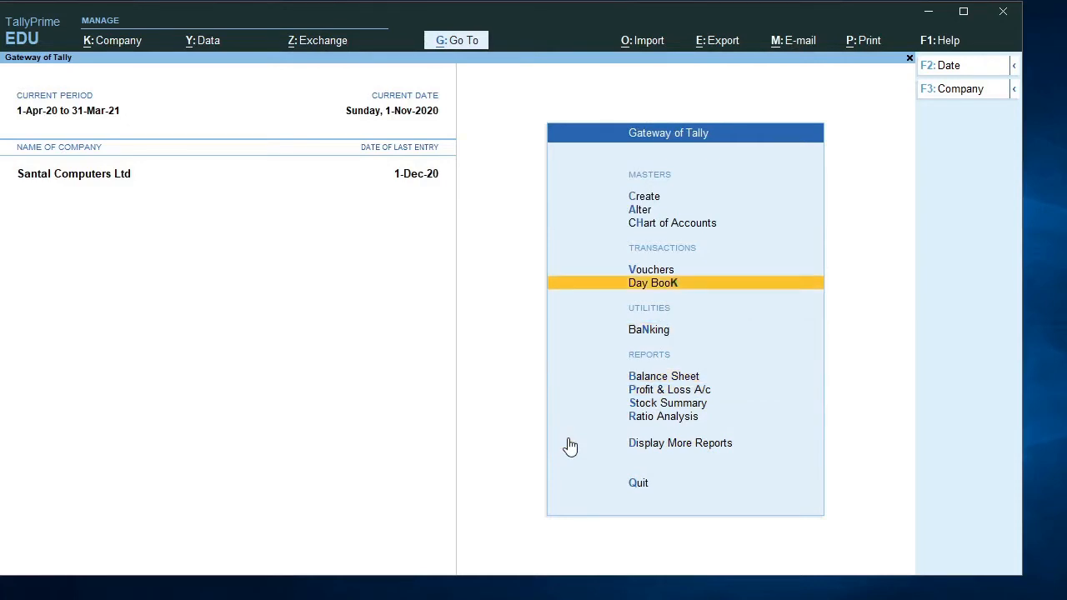
key("Return")
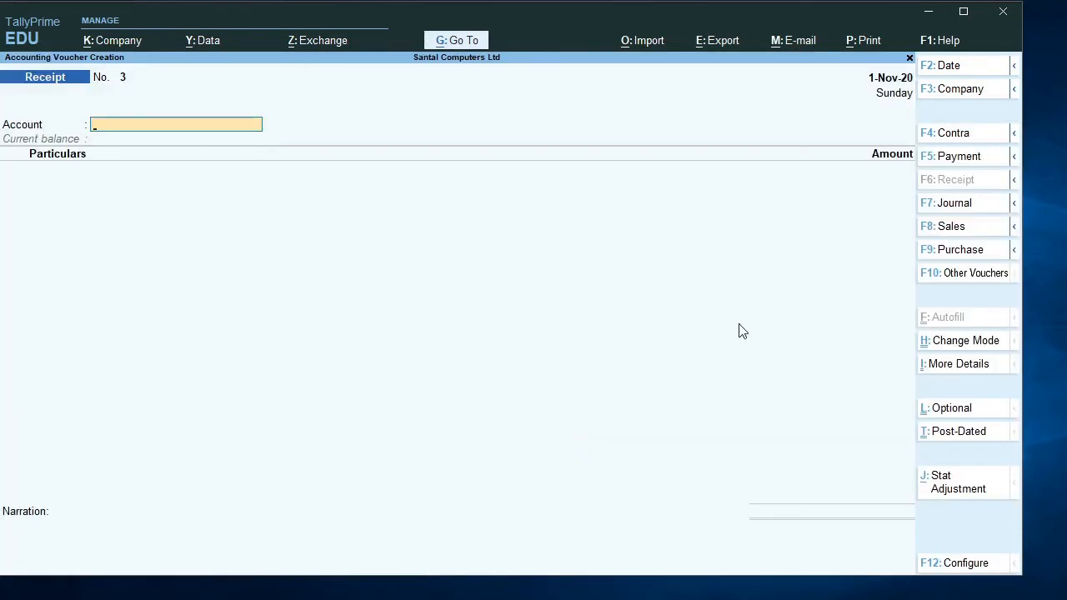
left_click(946, 138)
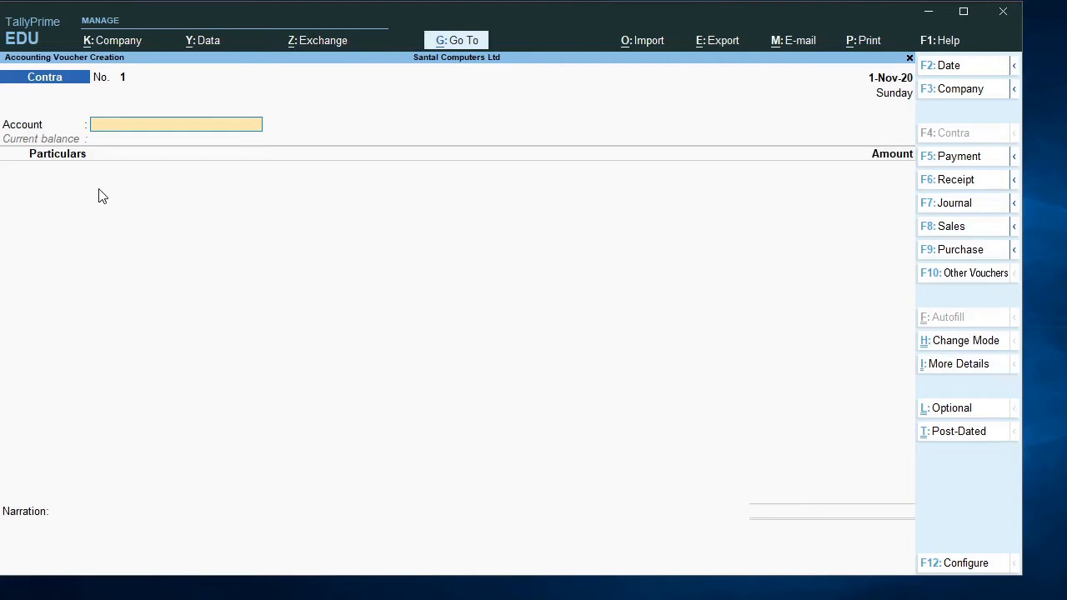
key("Escape")
key("y")
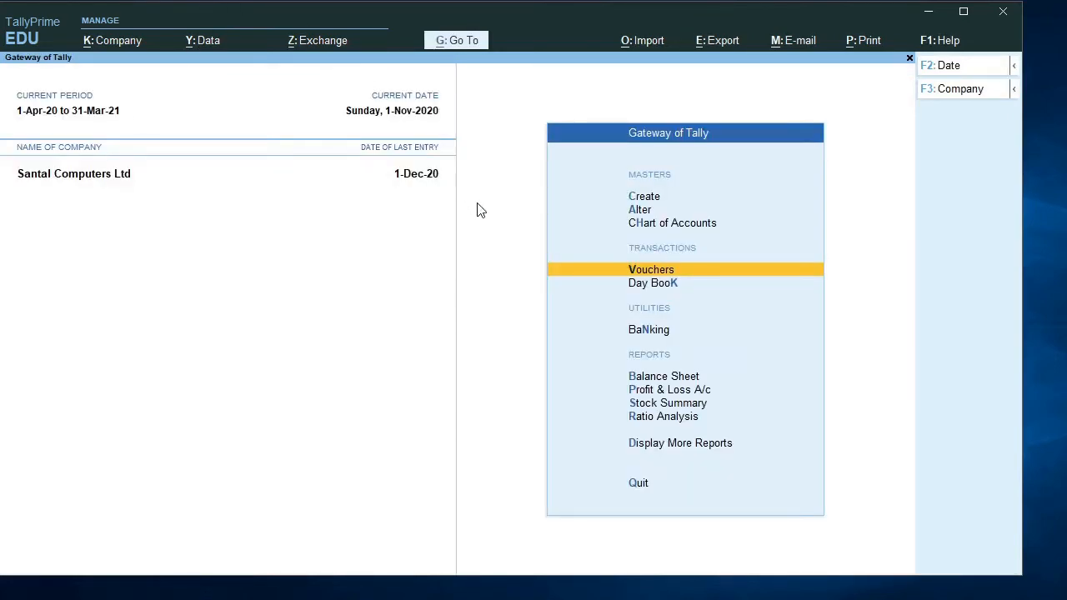
- Examine the cash and bank closing balances in the Cash/Bank Book(s) report and return to the Gateway of Tally
left_click(679, 443)
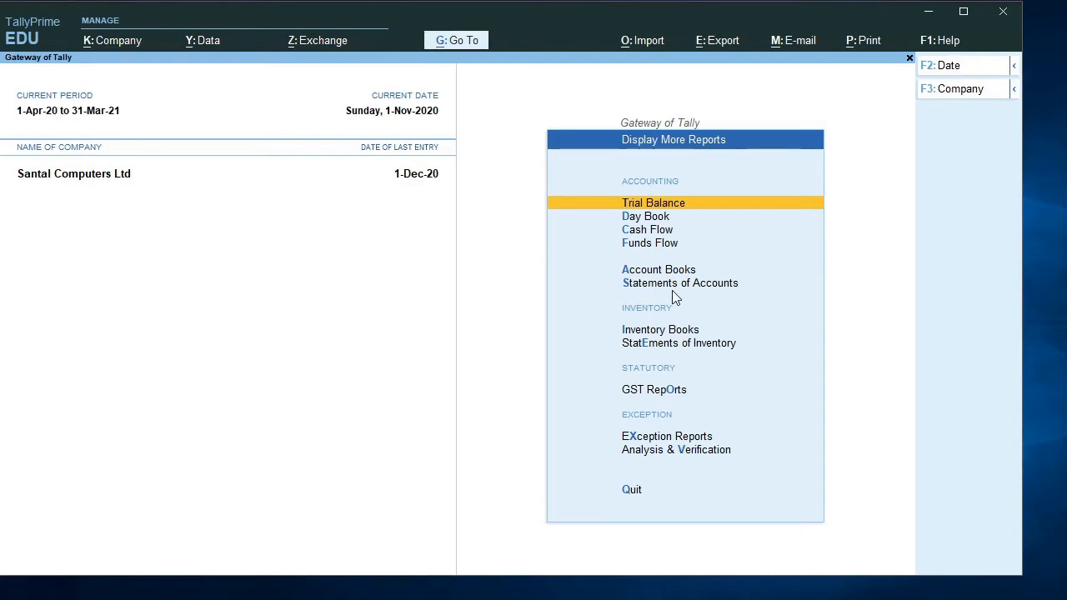
key("a")
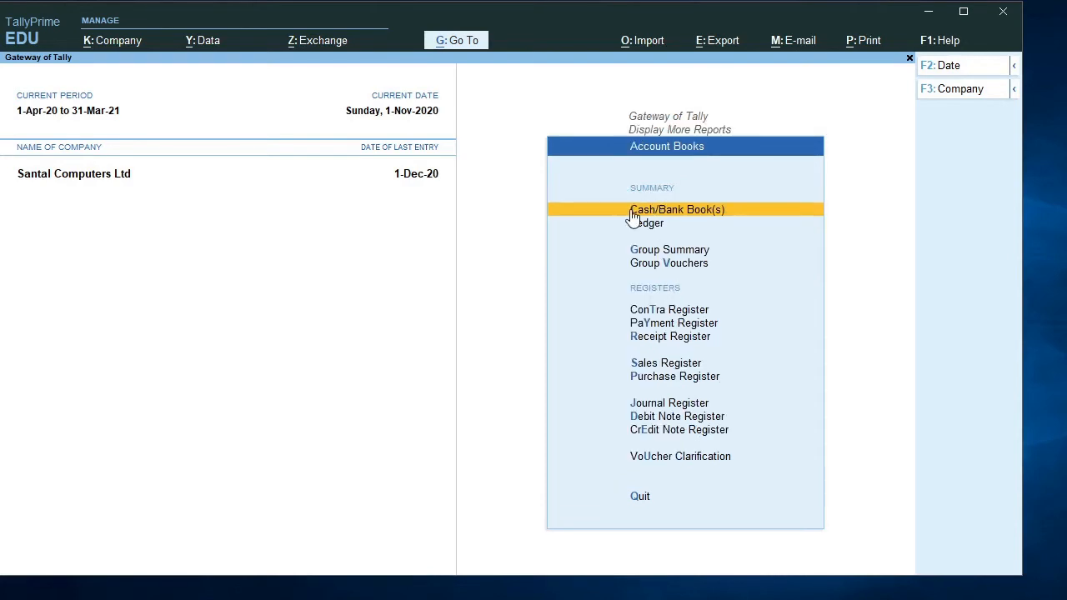
left_click(722, 219)
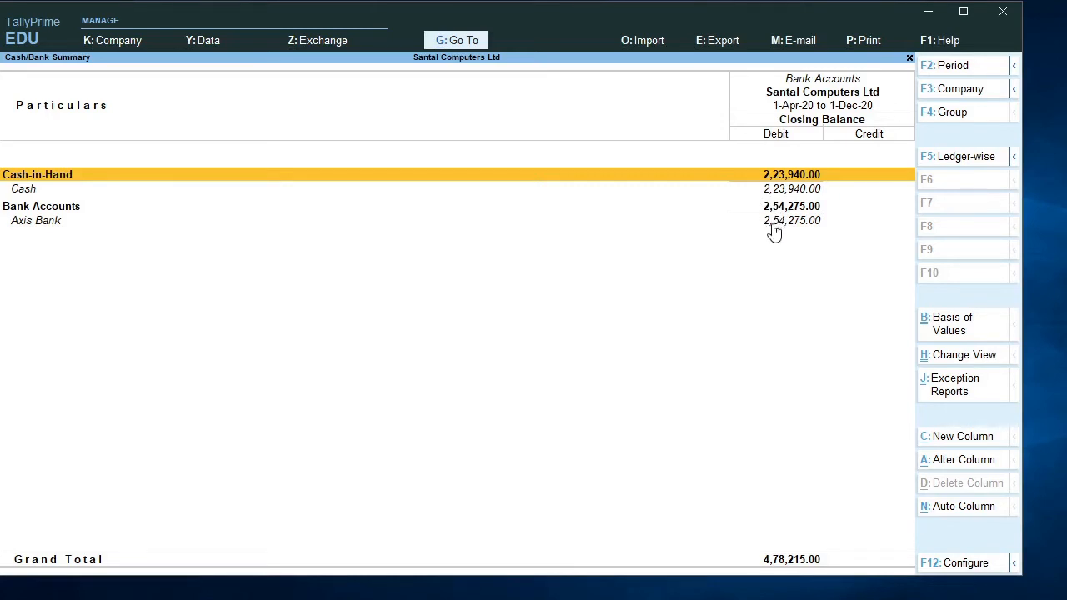
key("Escape")
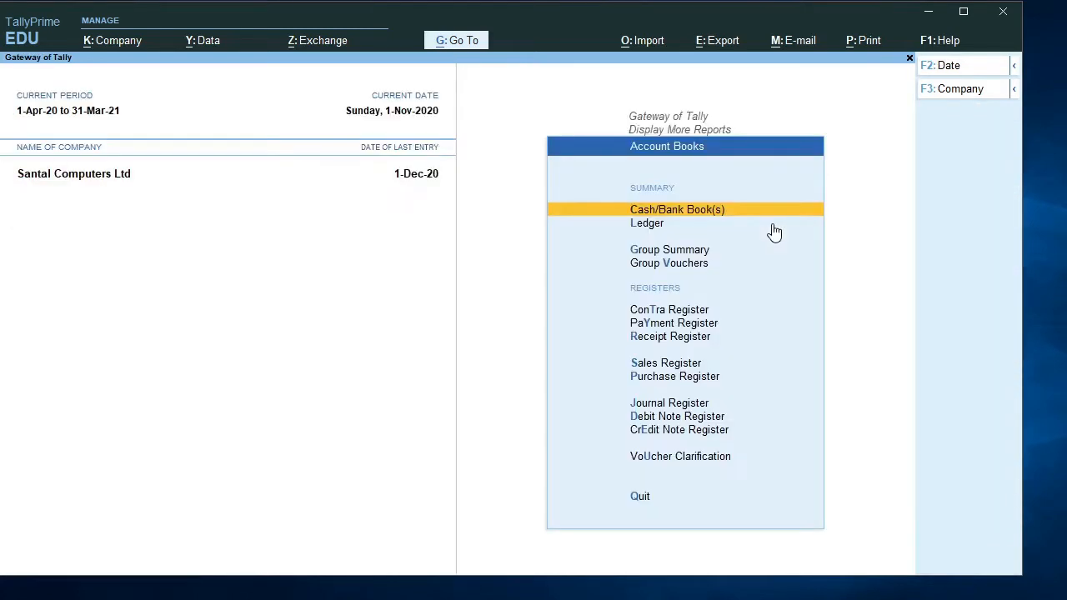
key("Escape")
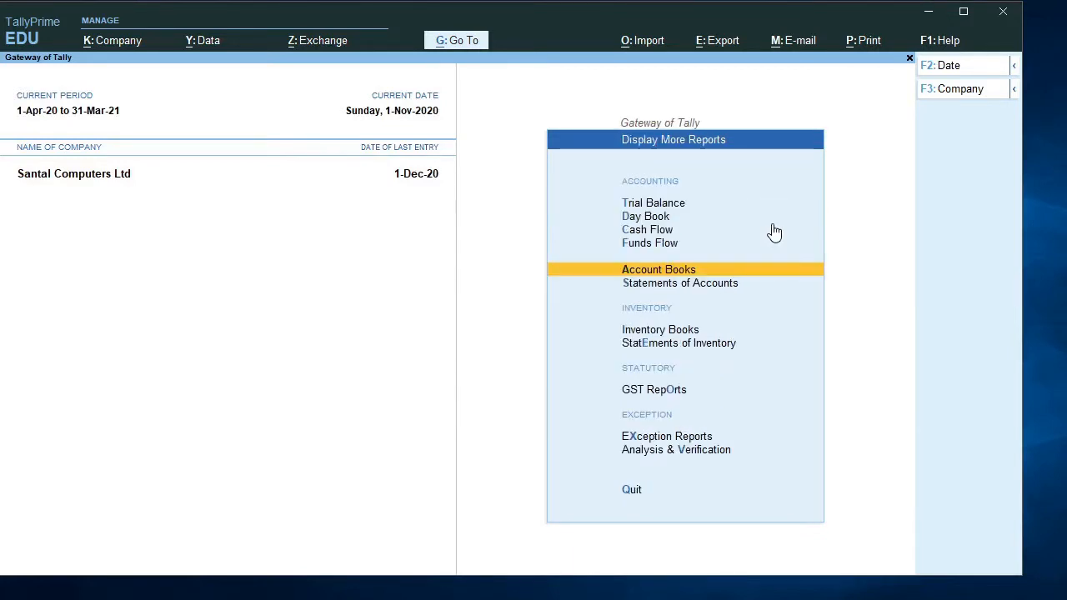
key("Escape")
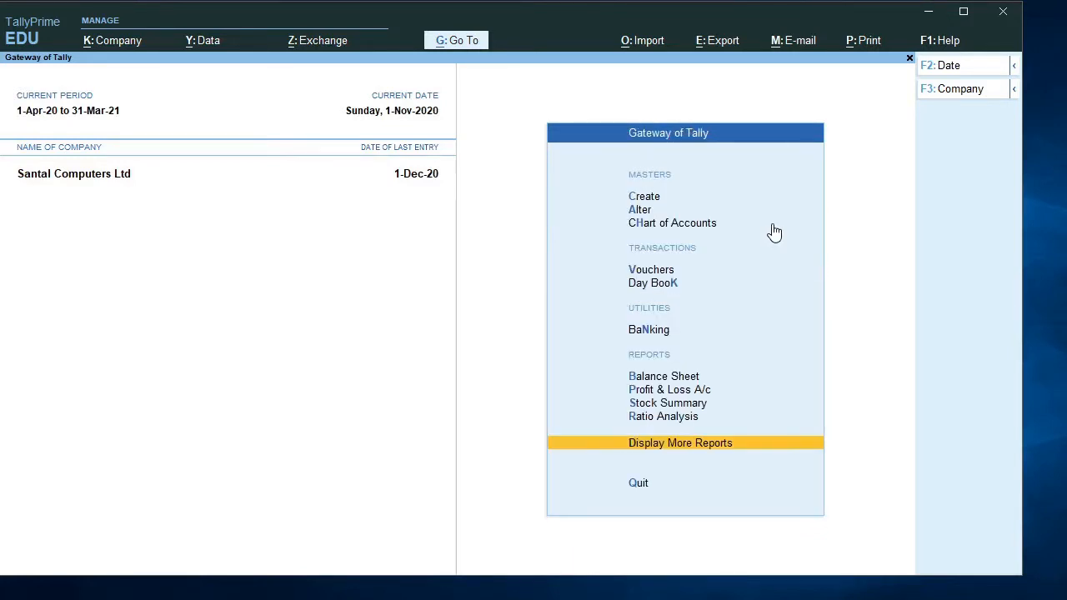
- Start a Contra voucher with Axis Bank as the receiving account
key("Up")
key("Up")
key("Up")
key("Up")
key("Up")
key("Up")
key("Up")
key("Return")
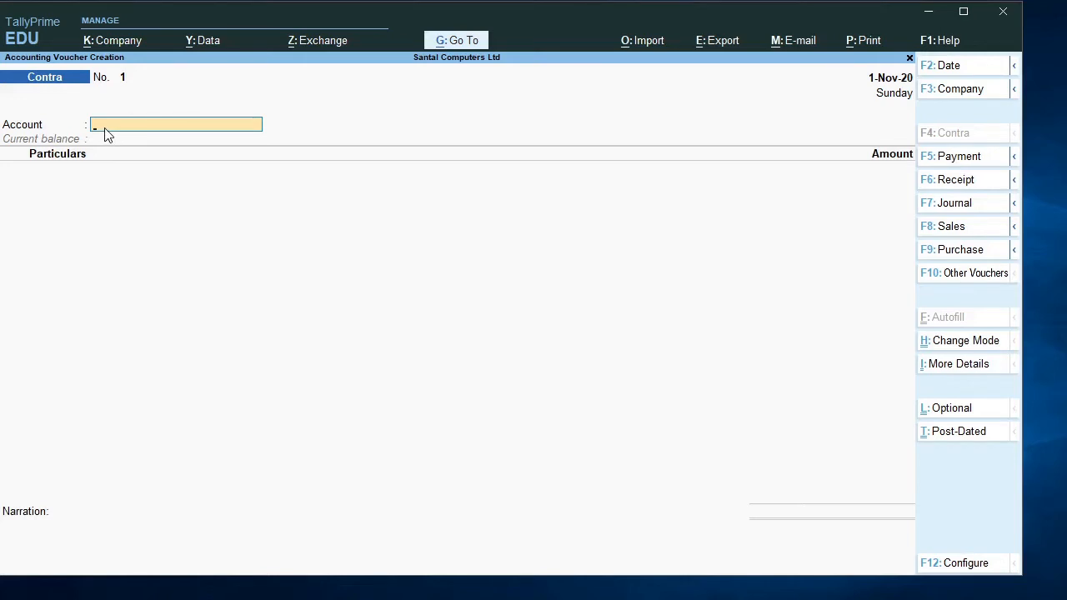
type("a")
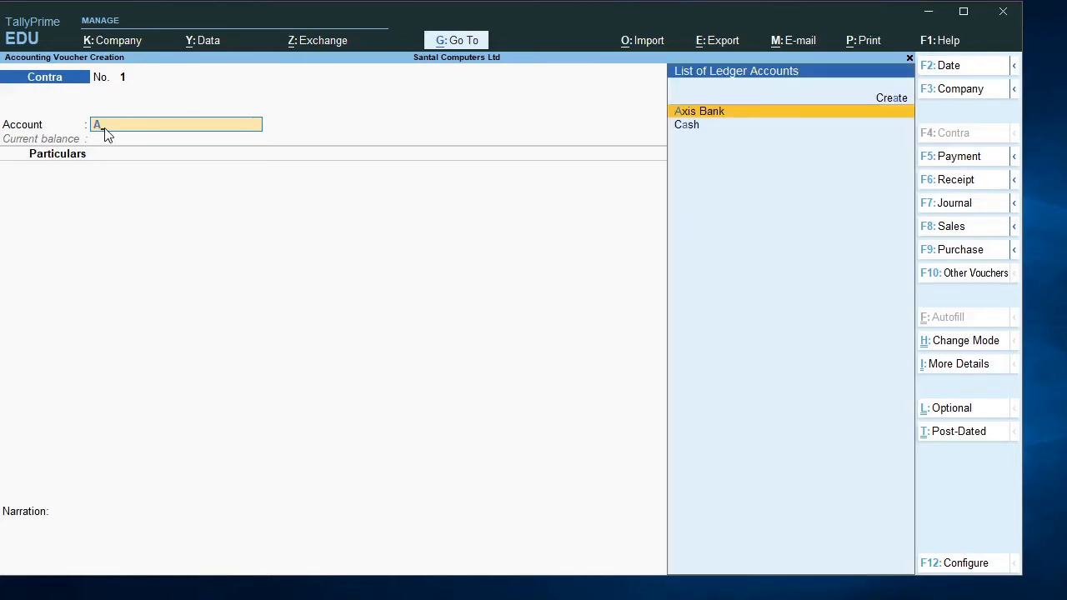
key("Return")
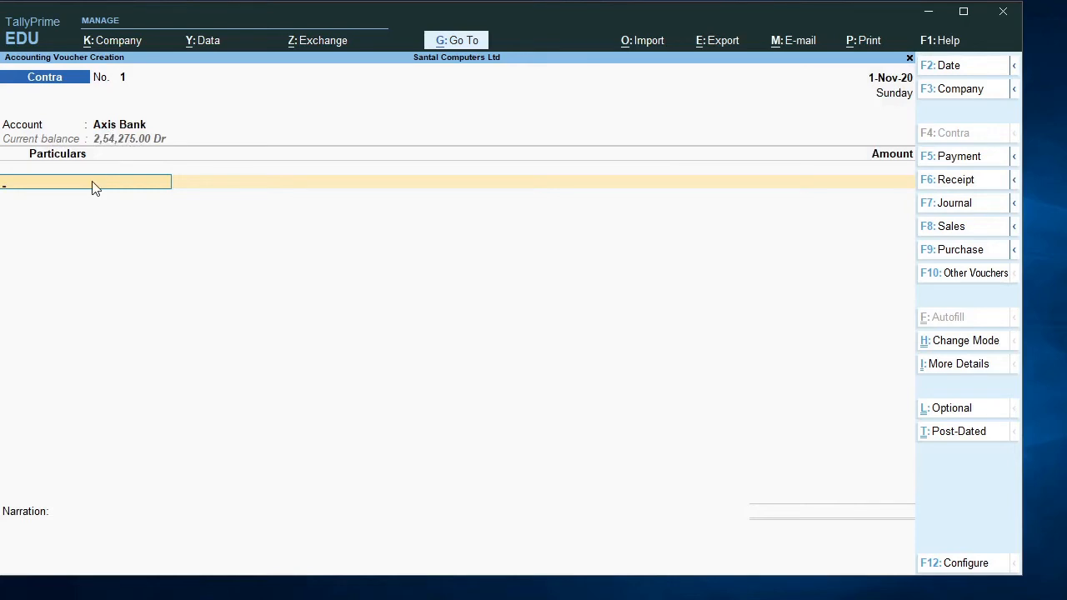
- Add Cash under the voucher's particulars with an amount of 2,00,000
type("C")
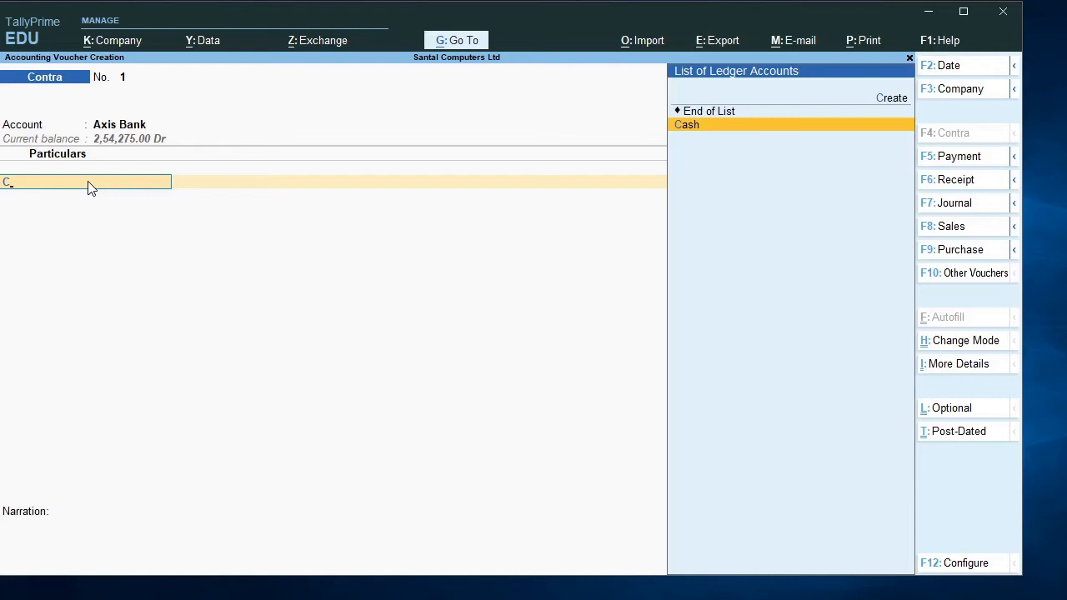
key("Return")
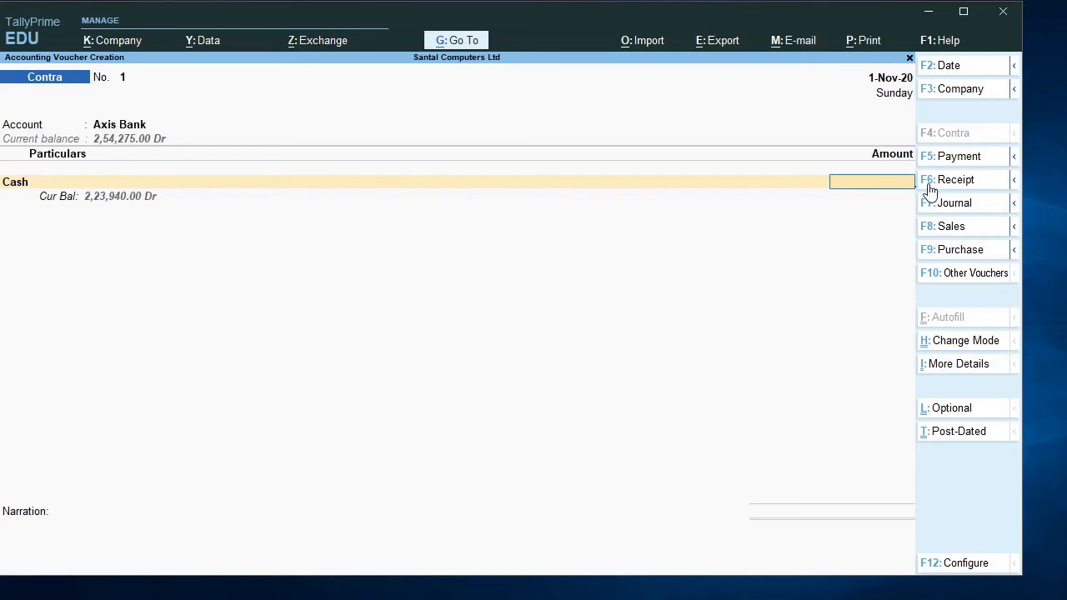
type("200000")
key("Return")
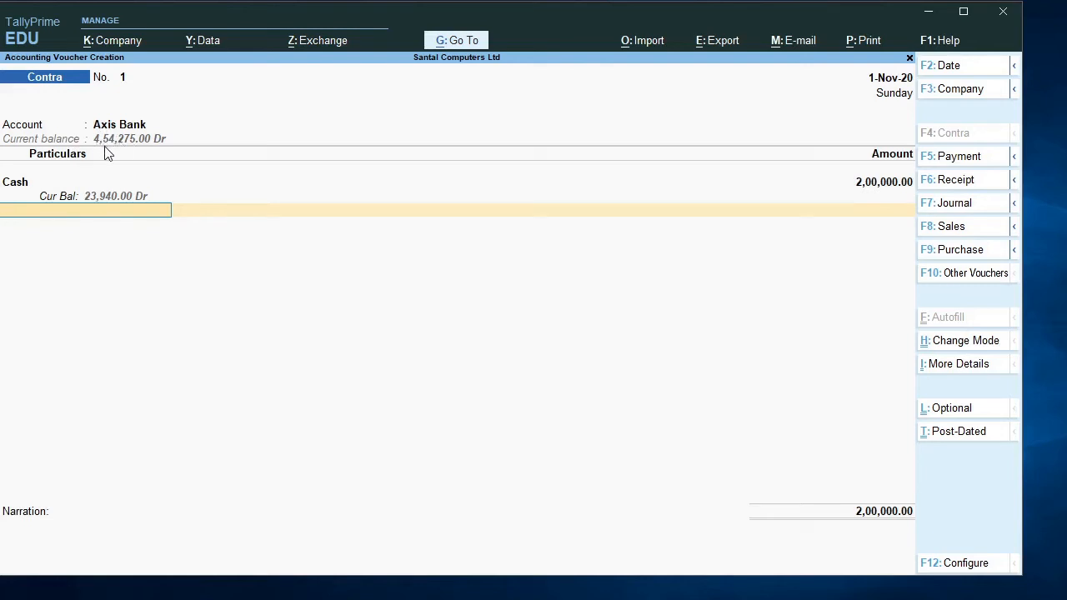
- Complete the Axis Bank allocation as a Cash transaction made up of 100 notes of 2000, leaving the instrument number and bank blank
key("Return")
key("Return")
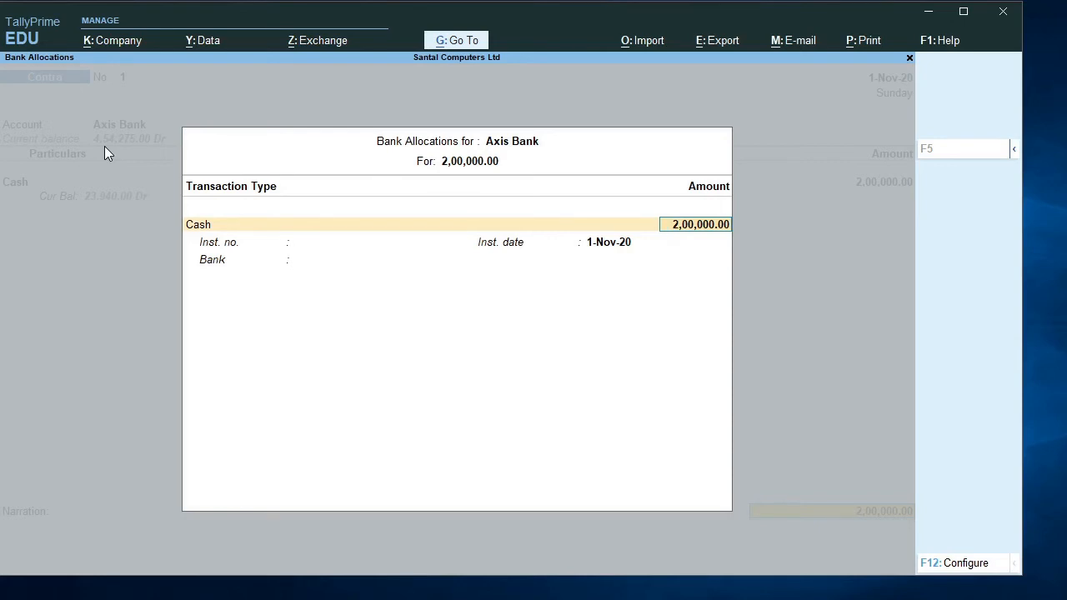
key("Return")
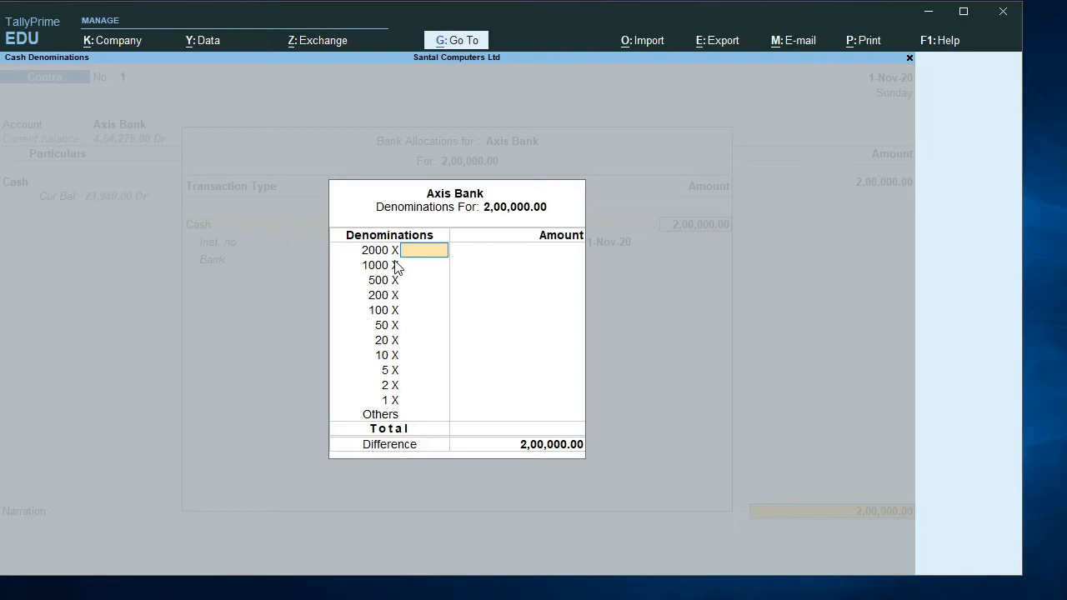
type("100")
key("Return")
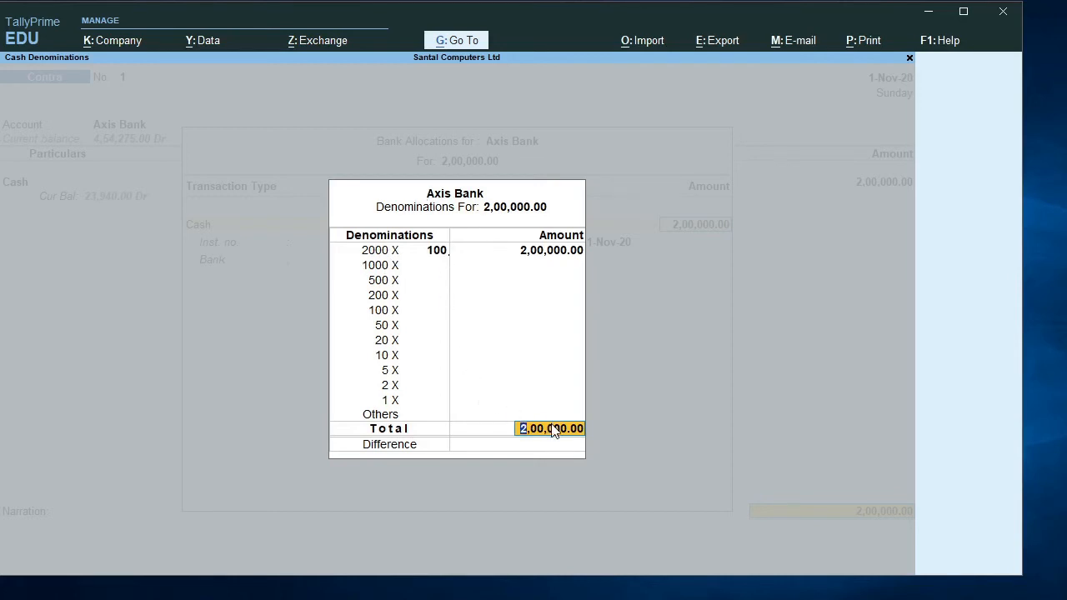
key("Return")
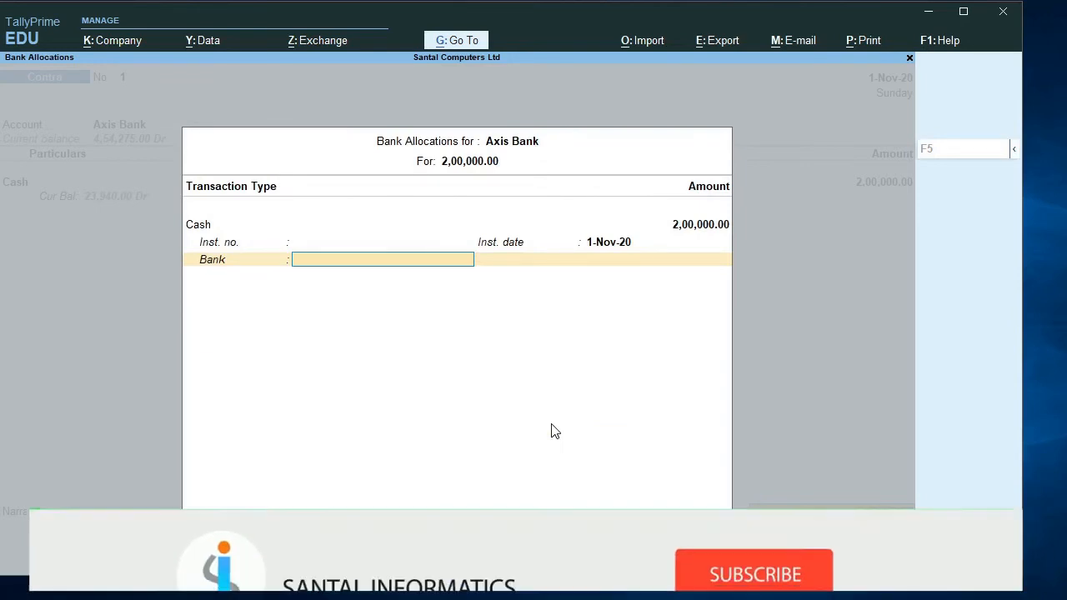
key("Return")
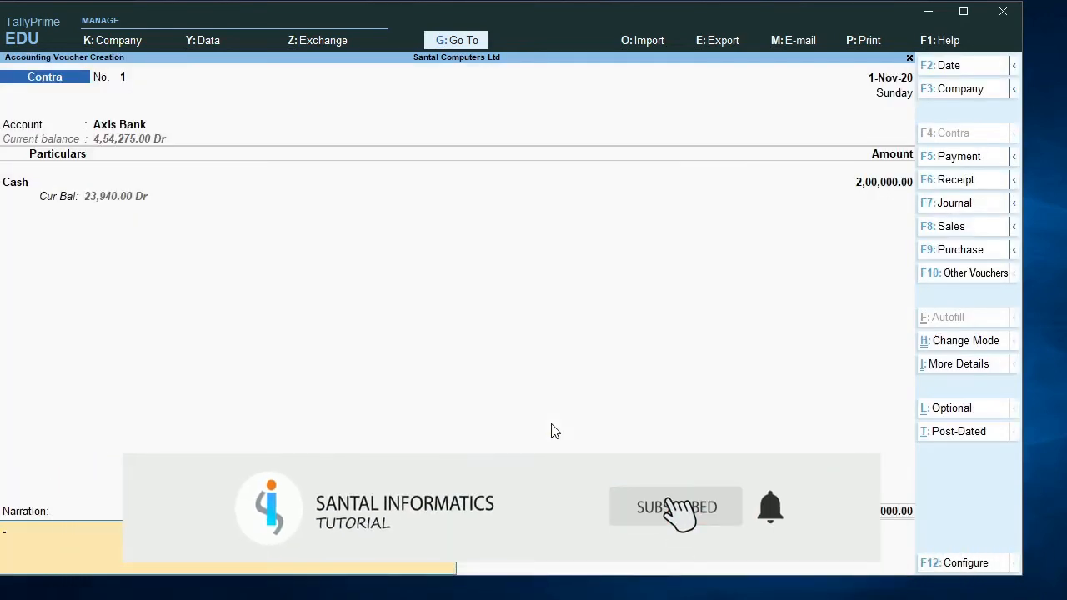
- Save the contra voucher without a narration and quit voucher creation
key("Return")
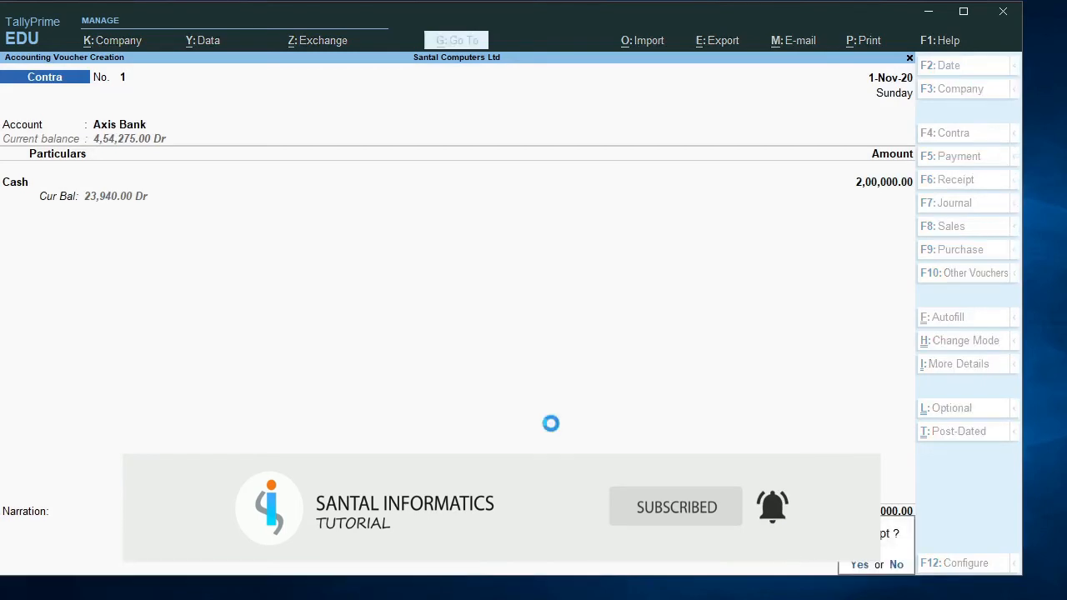
key("Return")
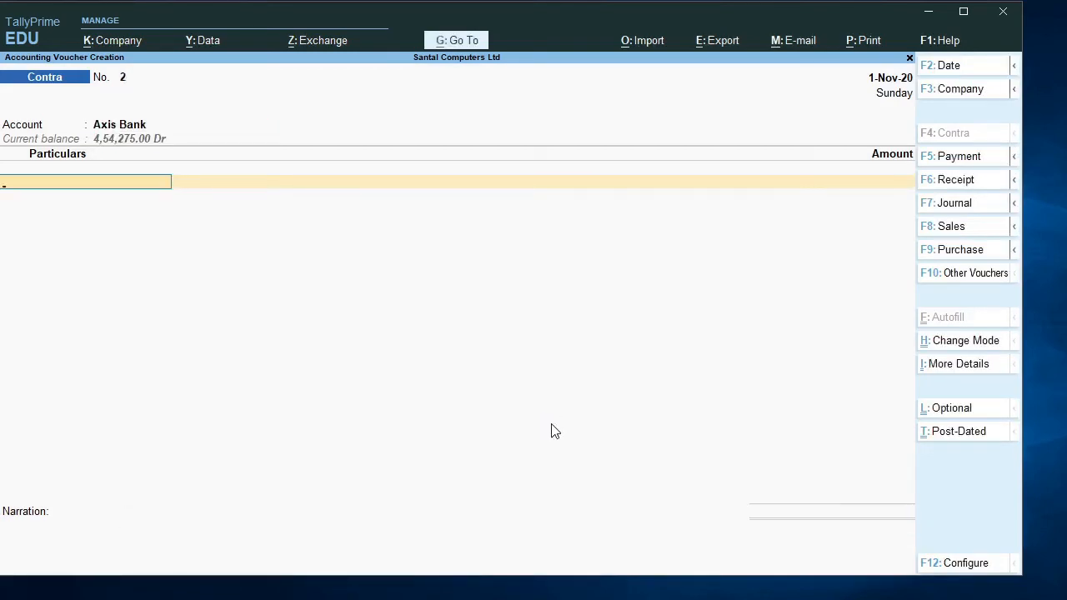
key("Escape")
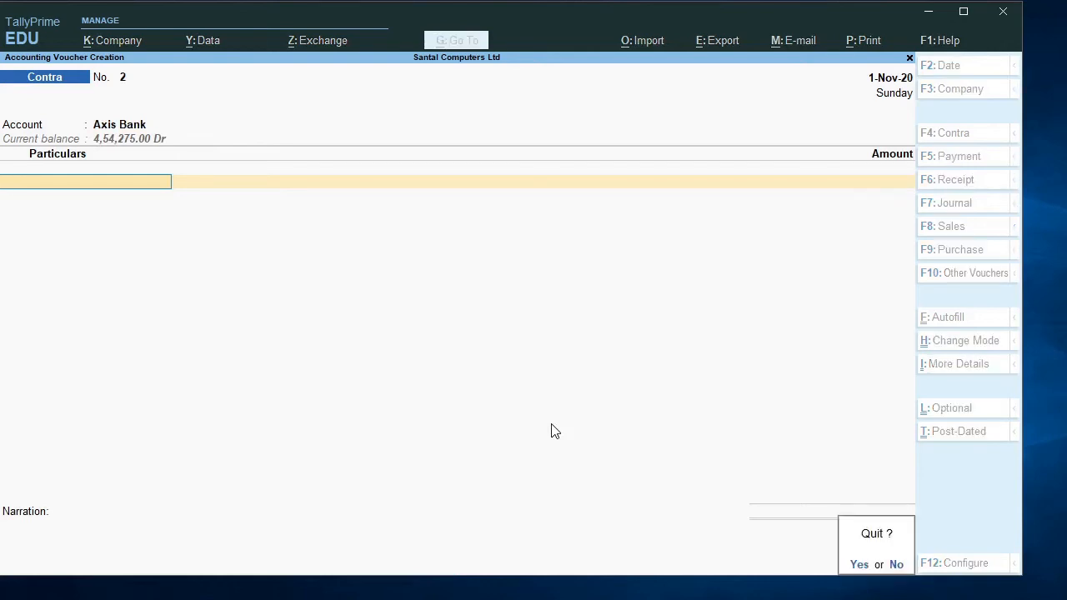
key("Return")
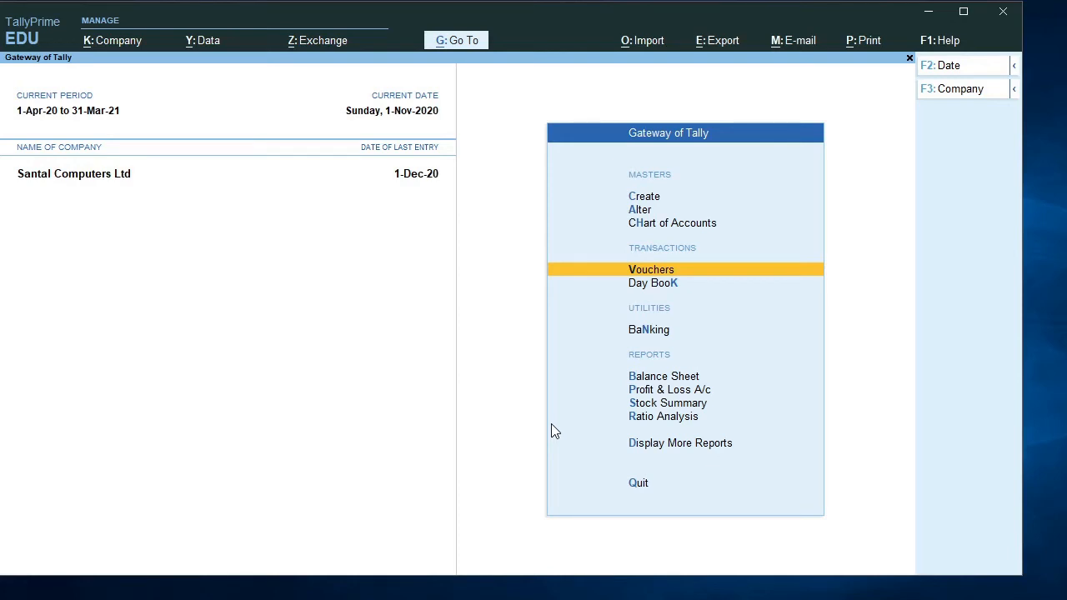
- Reopen the Cash/Bank Book(s) report to check the effect of the cash deposit on both balances
key("d")
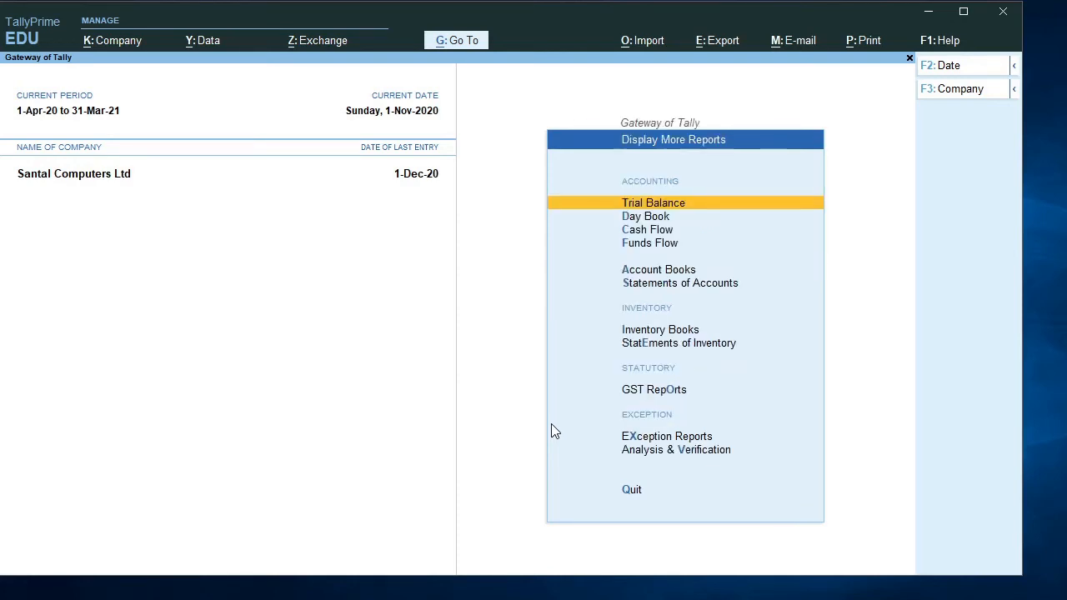
key("a")
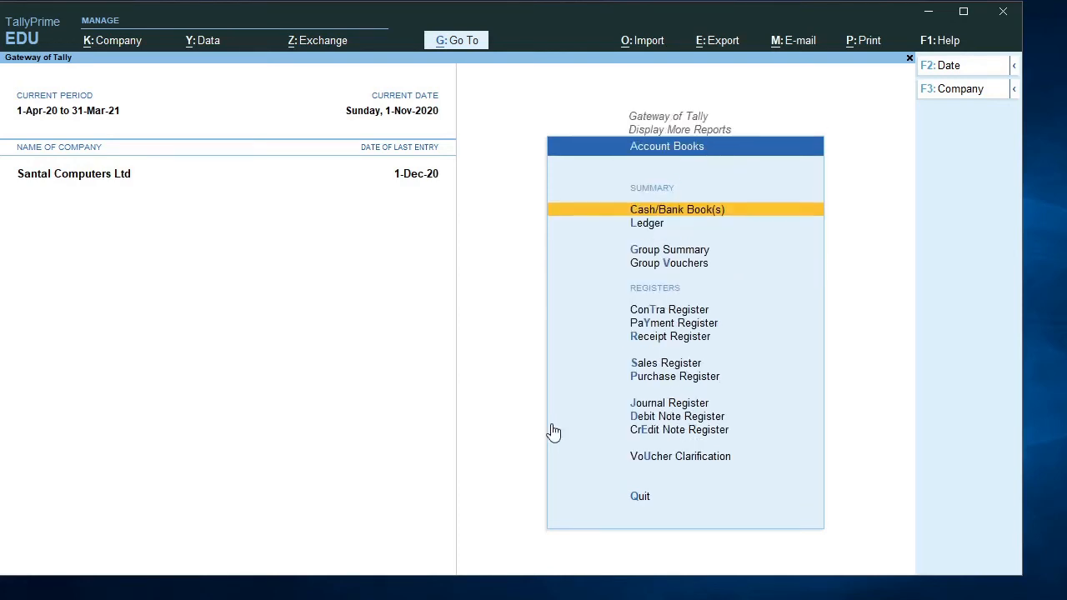
key("Return")
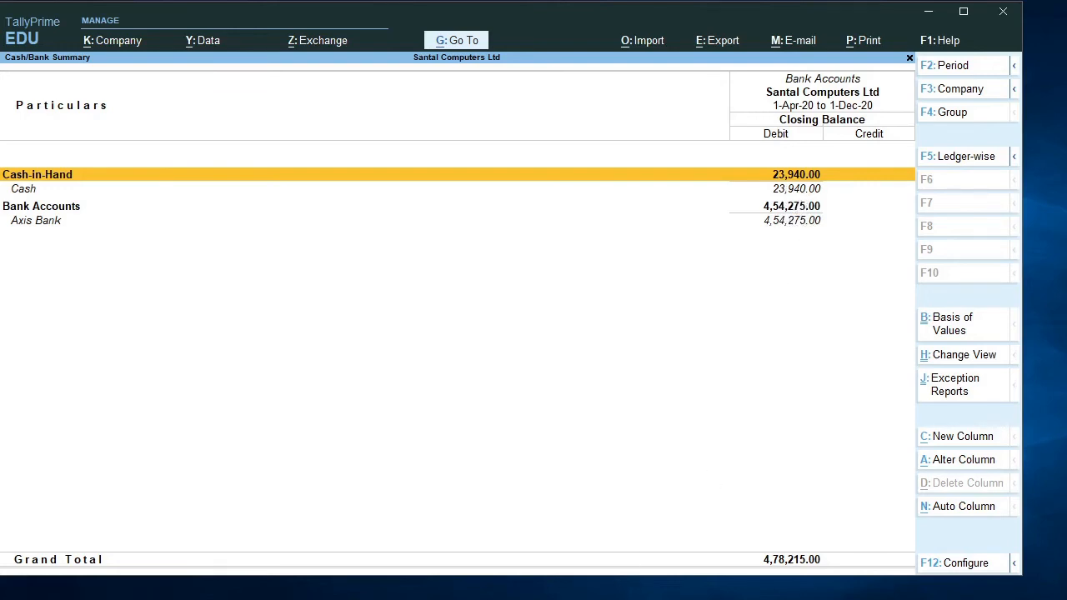
- Check the contra transaction types in the bb Notepad file, and go back to the Gateway of Tally in TallyPrime
left_click(367, 598)
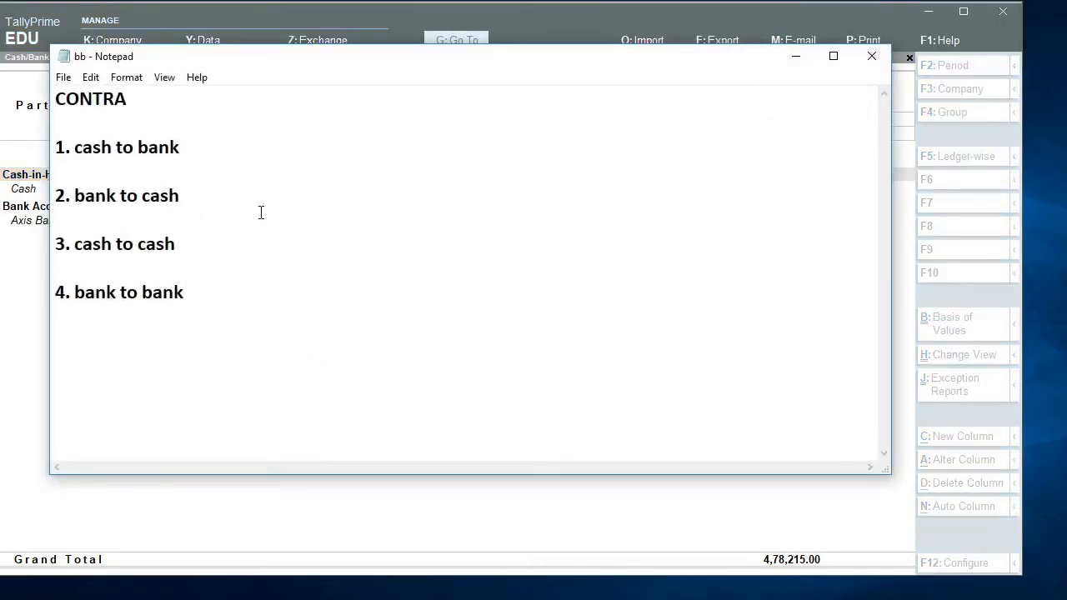
left_click(796, 57)
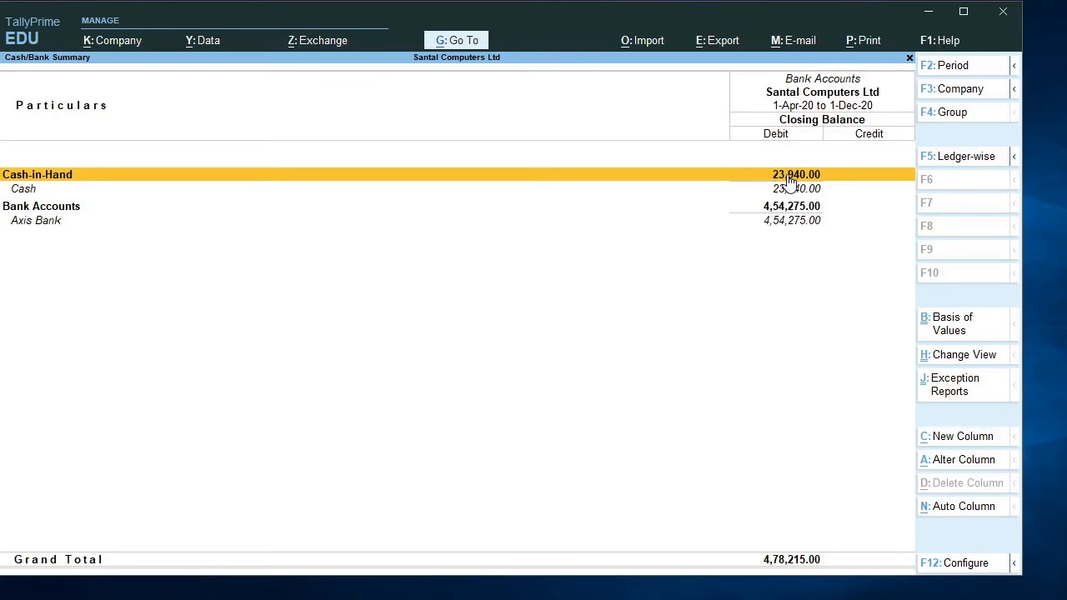
key("Escape")
key("Escape")
key("Escape")
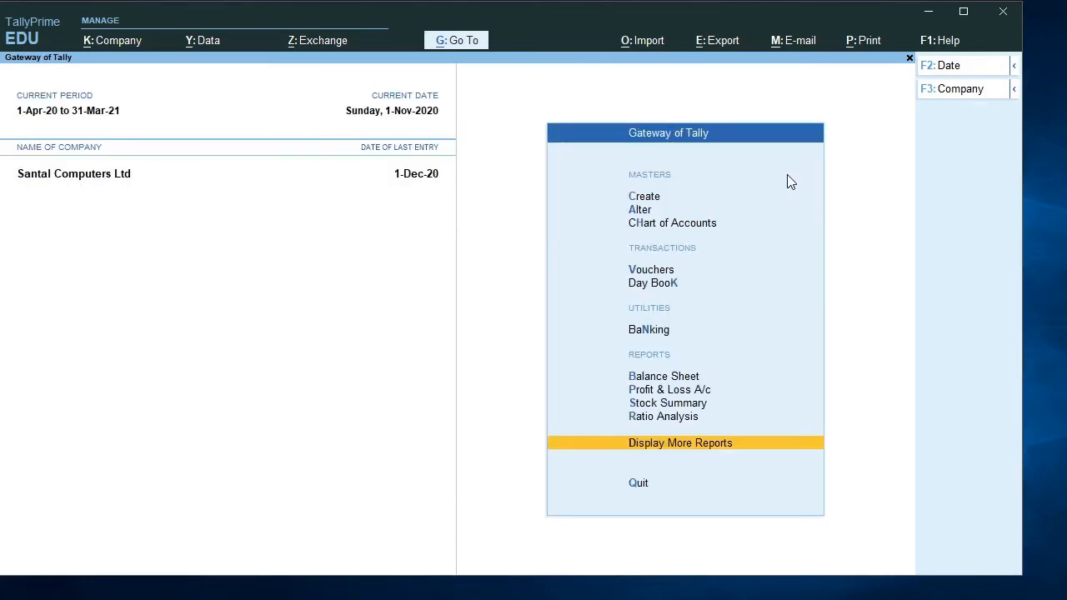
- Start a new contra voucher with Cash as the receiving account
key("Up")
key("Up")
key("Up")
key("Up")
key("Up")
key("Up")
key("Up")
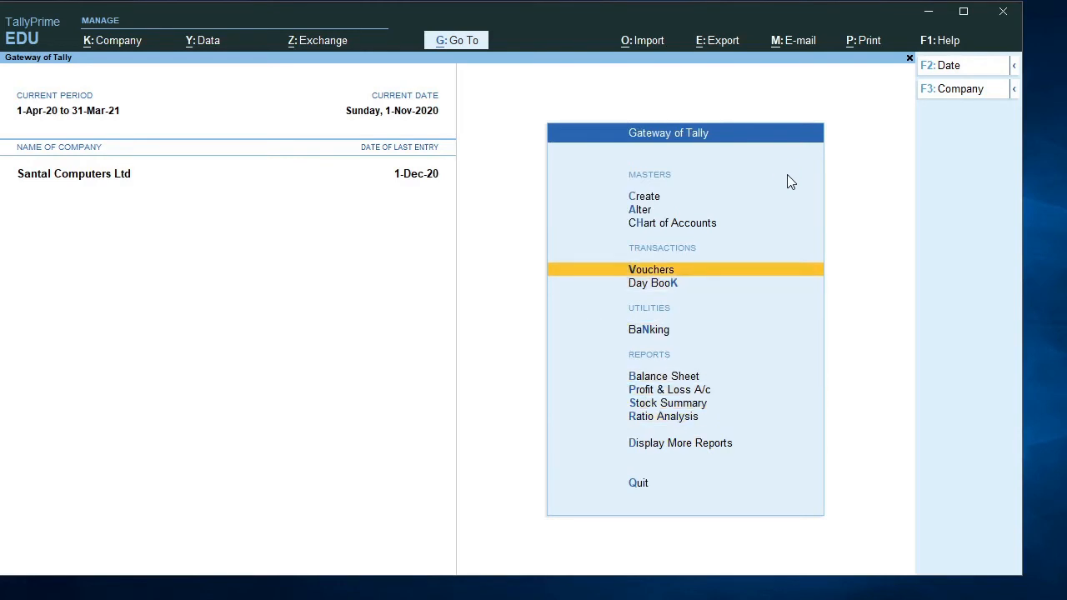
key("Return")
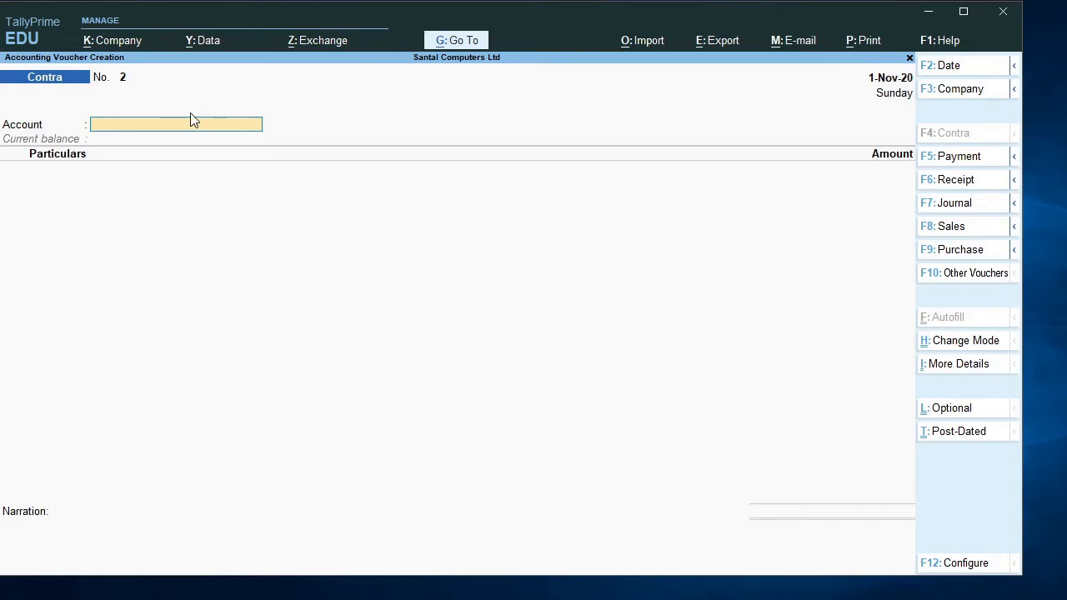
type("C")
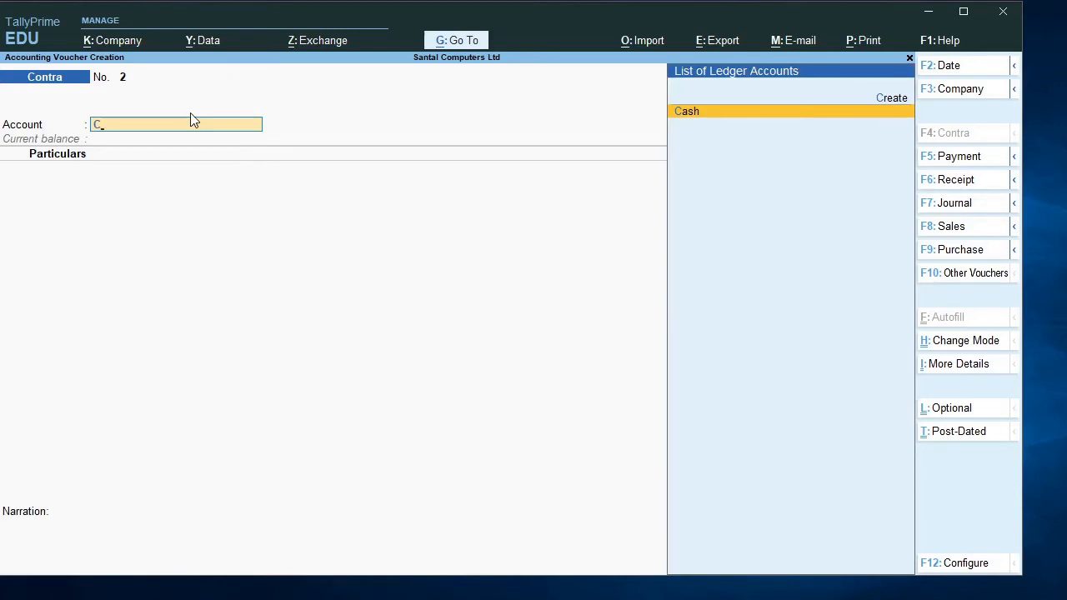
key("Return")
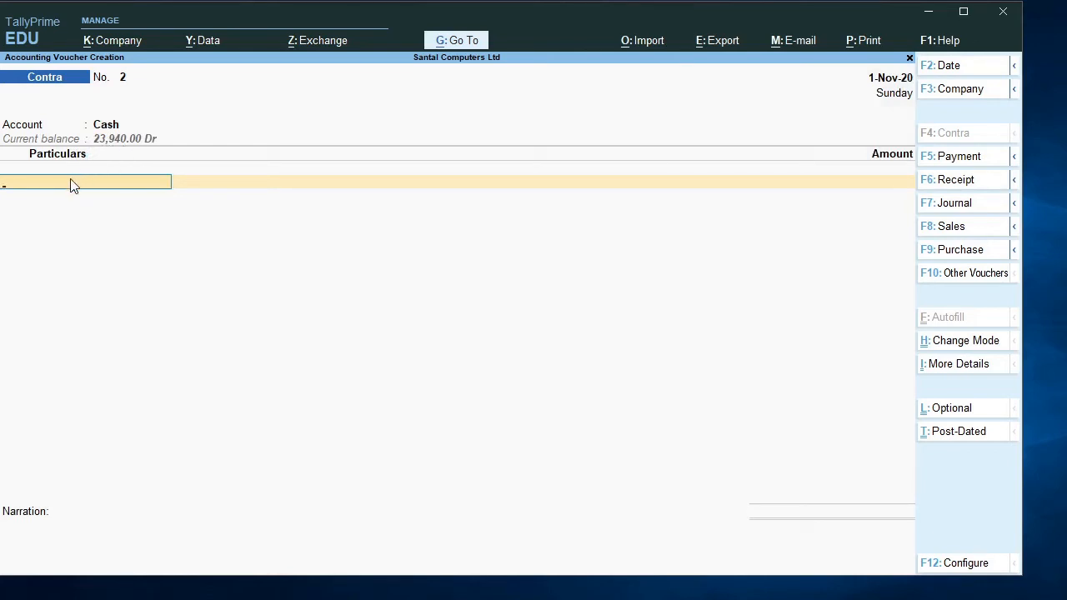
- Add Axis Bank to the particulars with an amount of 100000, keeping Cheque as the transaction type and the instrument number blank
type("A")
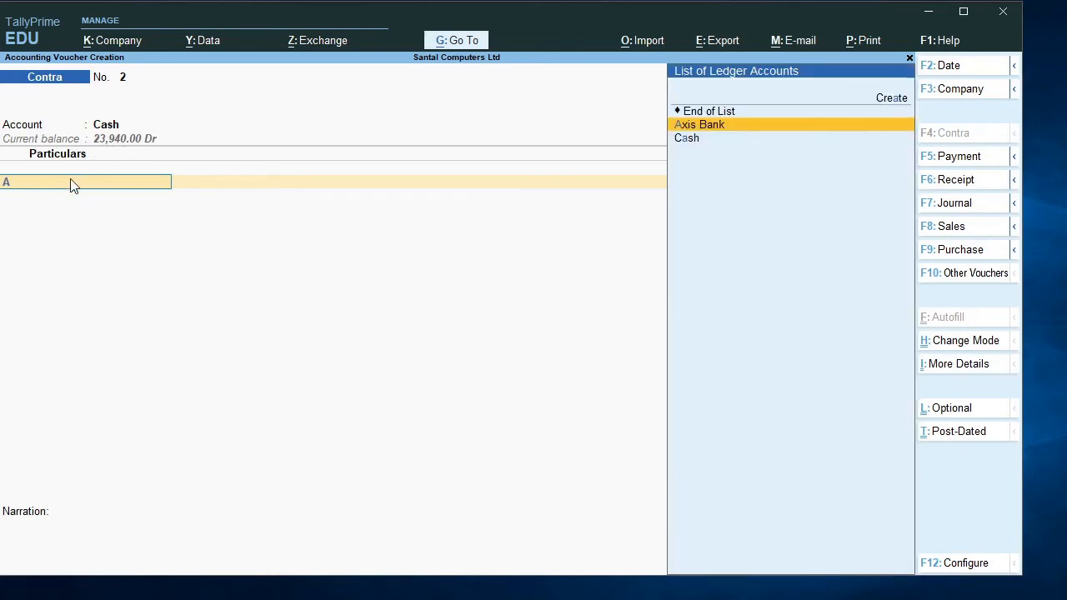
key("Return")
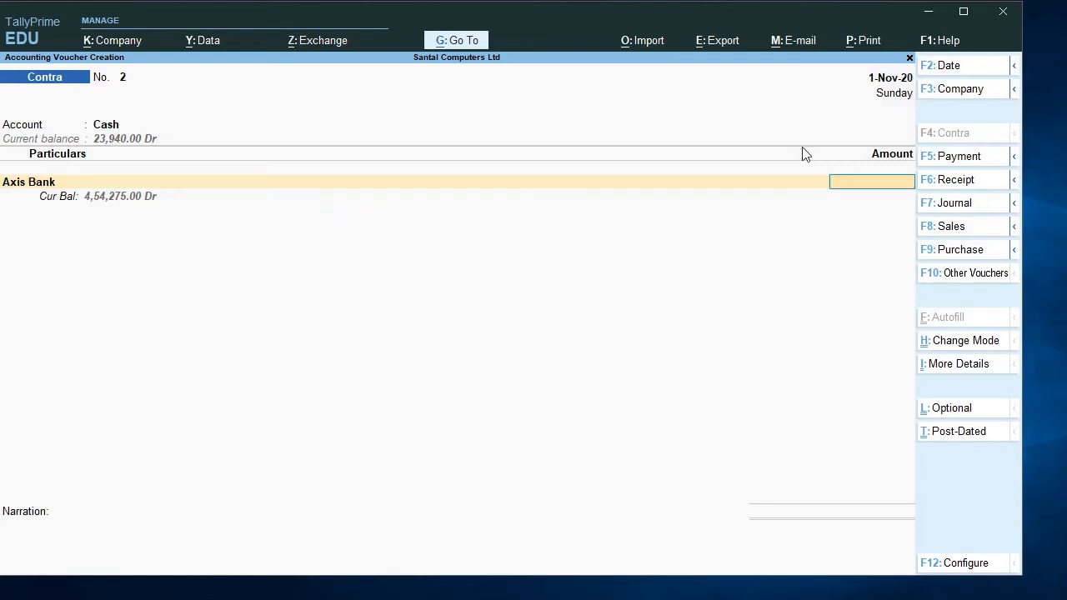
type("100000")
key("Return")
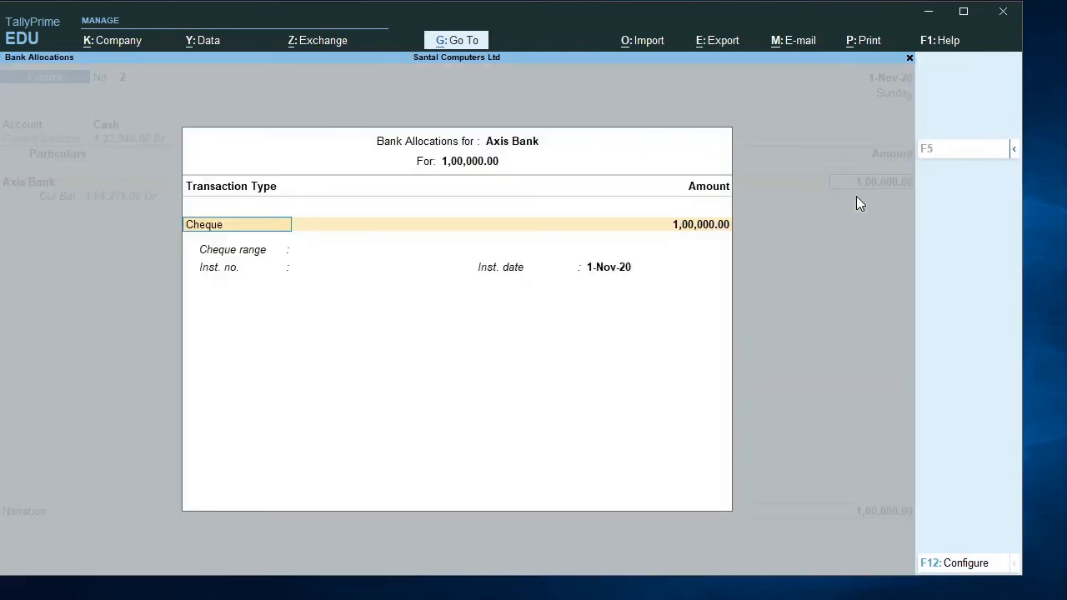
key("Return")
key("Return")
key("Return")
key("Return")
key("Return")
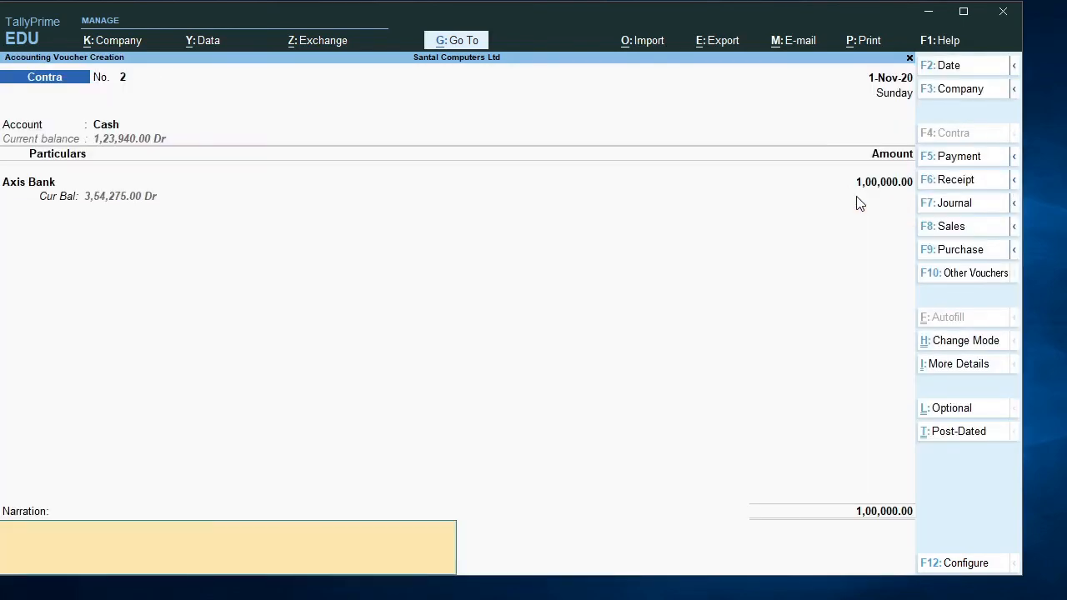
- Save the bank-to-cash contra voucher without a narration and return to the Gateway of Tally
key("Return")
key("y")
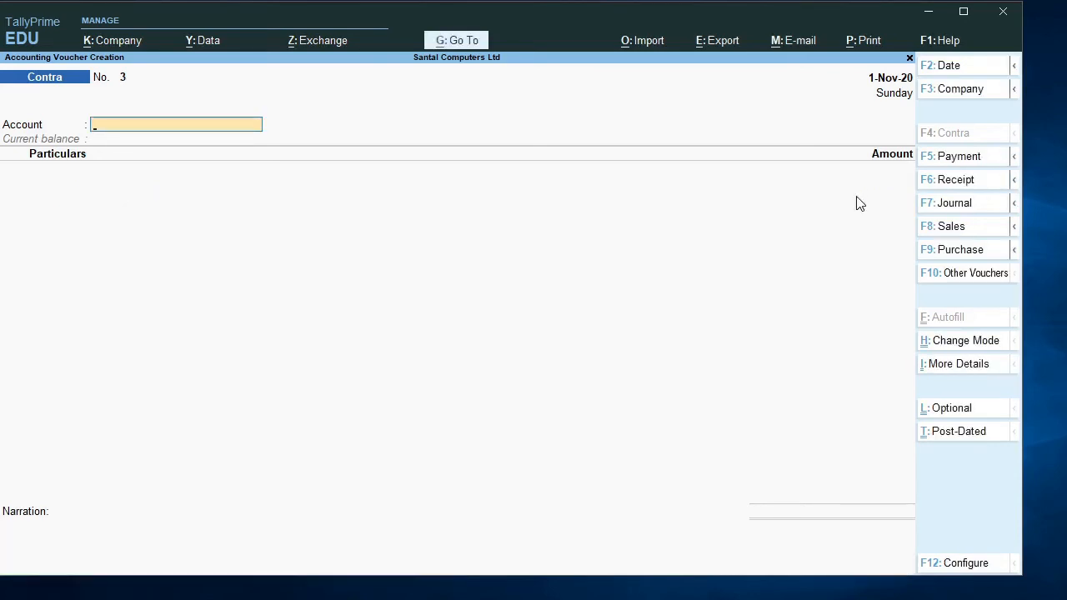
key("Escape")
key("Escape")
key("n")
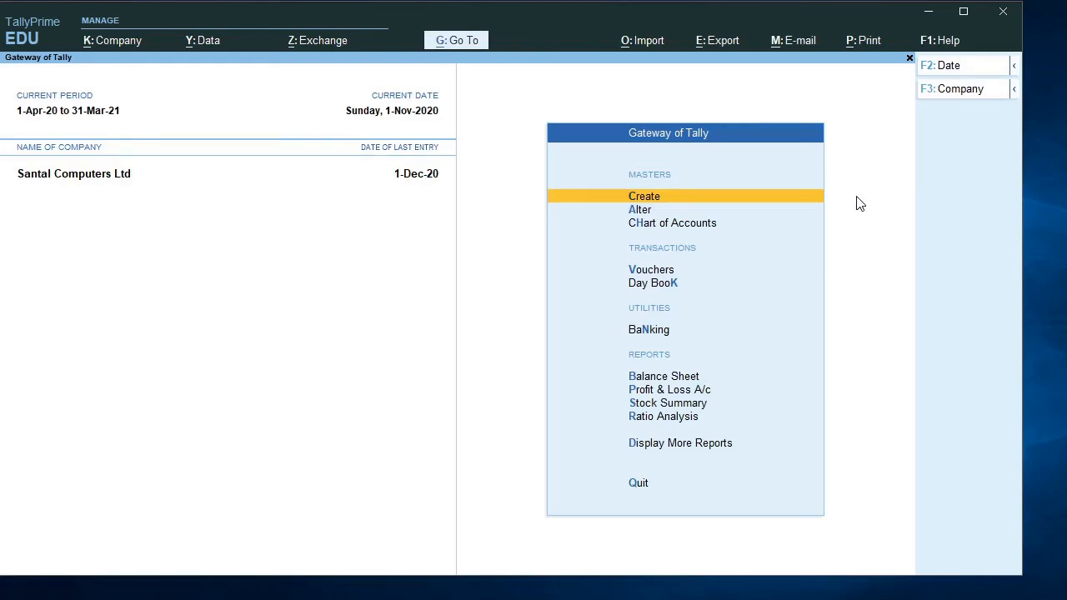
- Open the Cash/Bank Book(s) report to check the effect of the Axis Bank withdrawal on both balances
key("d")
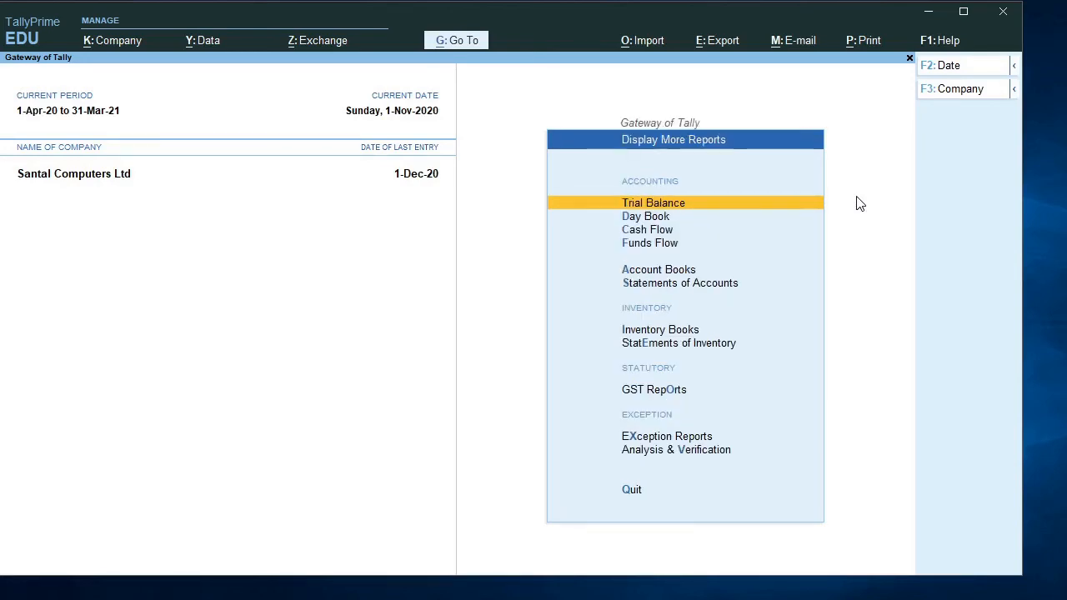
key("a")
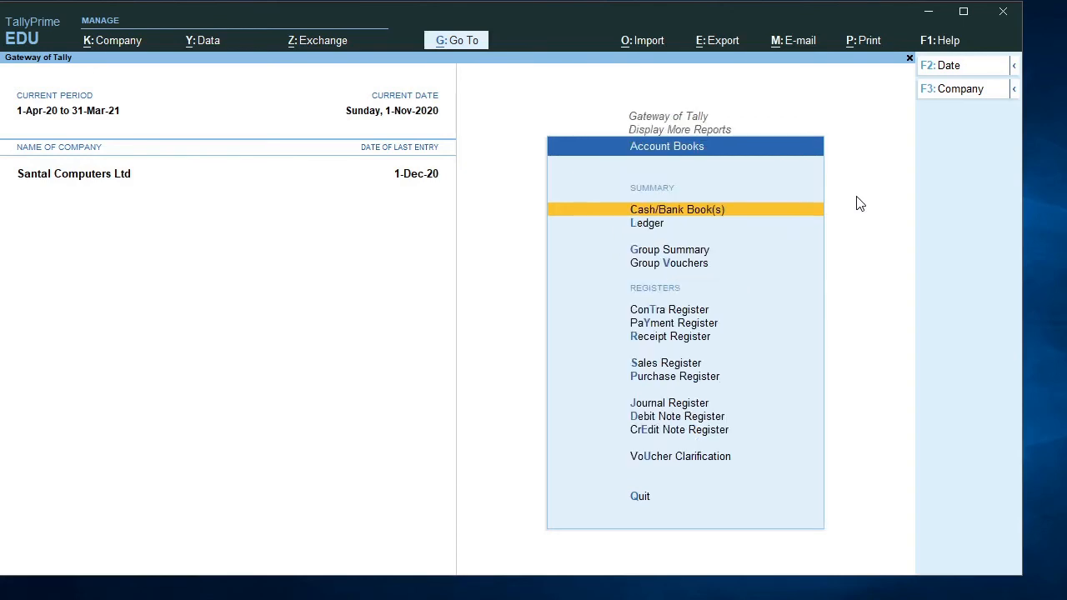
key("Return")
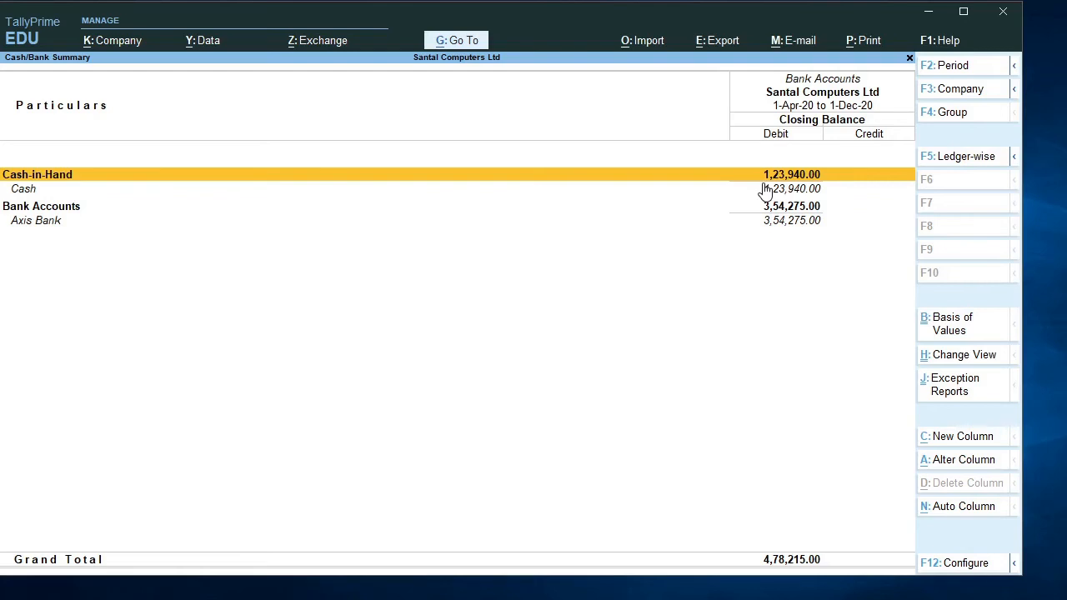
- Review the contra types in the bb Notepad file, then recheck the Cash/Bank Book(s) report in TallyPrime and return to the Gateway of Tally
key("alt+Tab")
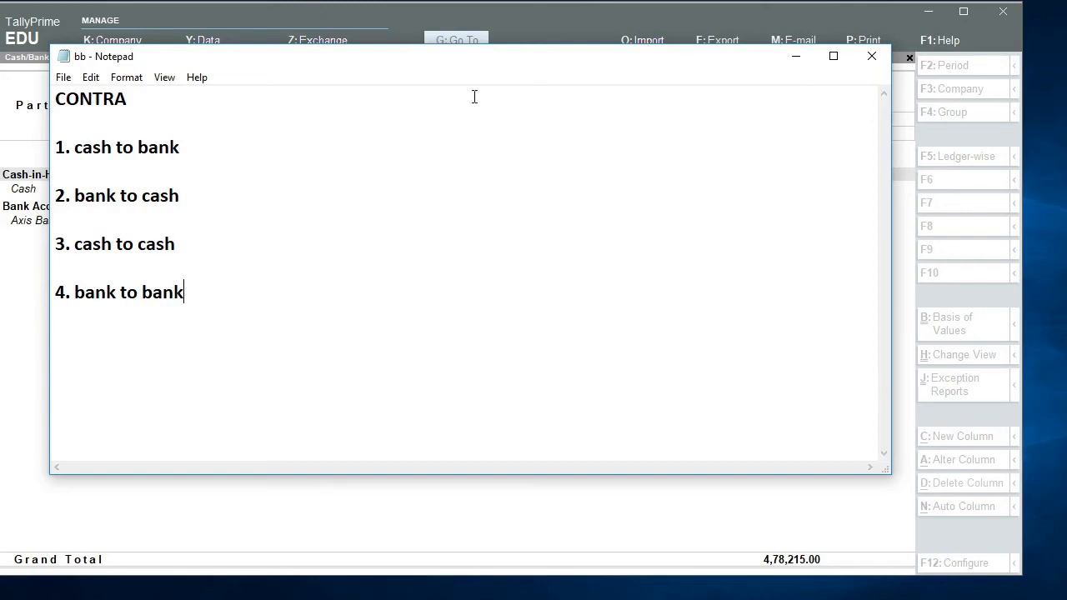
left_click(793, 61)
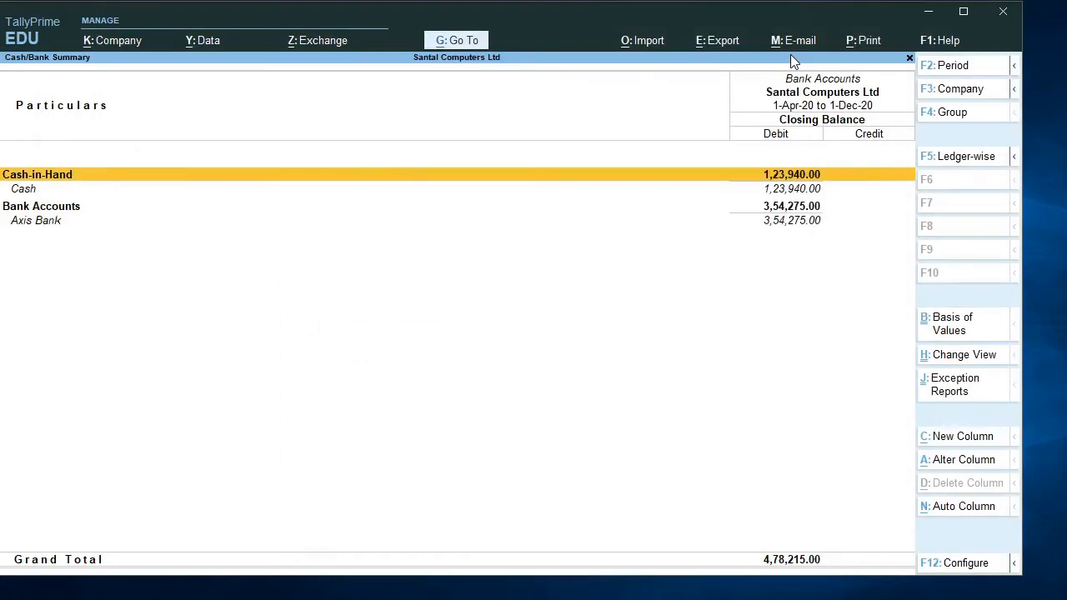
key("Escape")
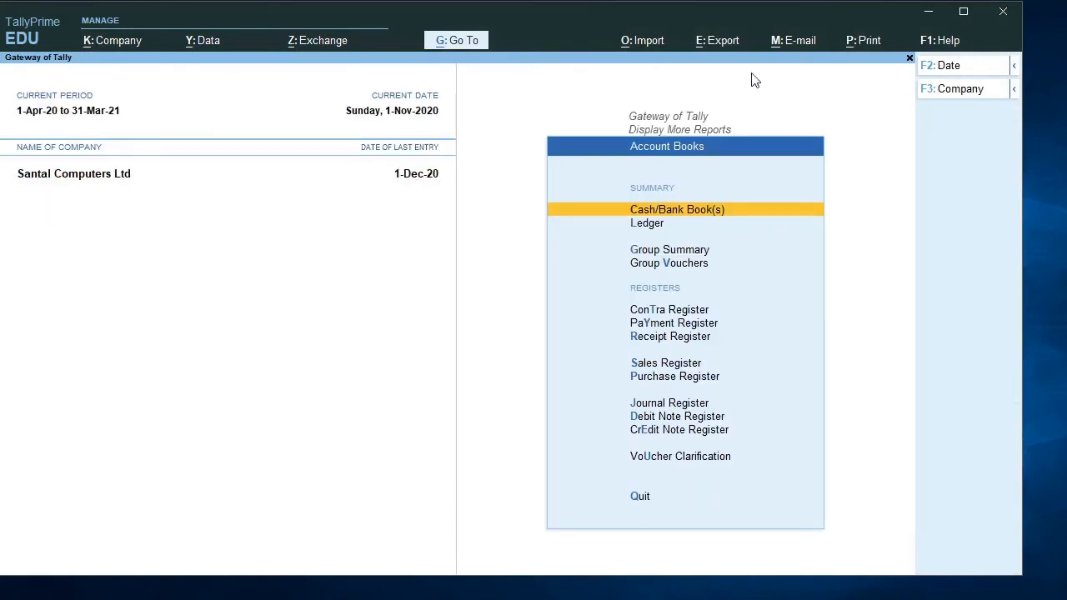
key("Return")
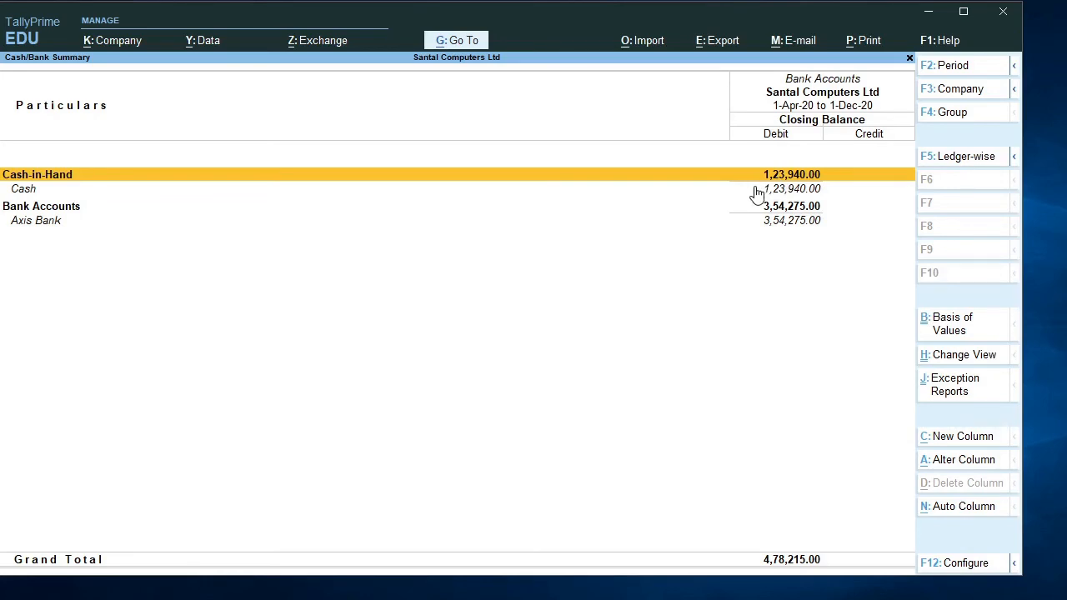
key("Escape")
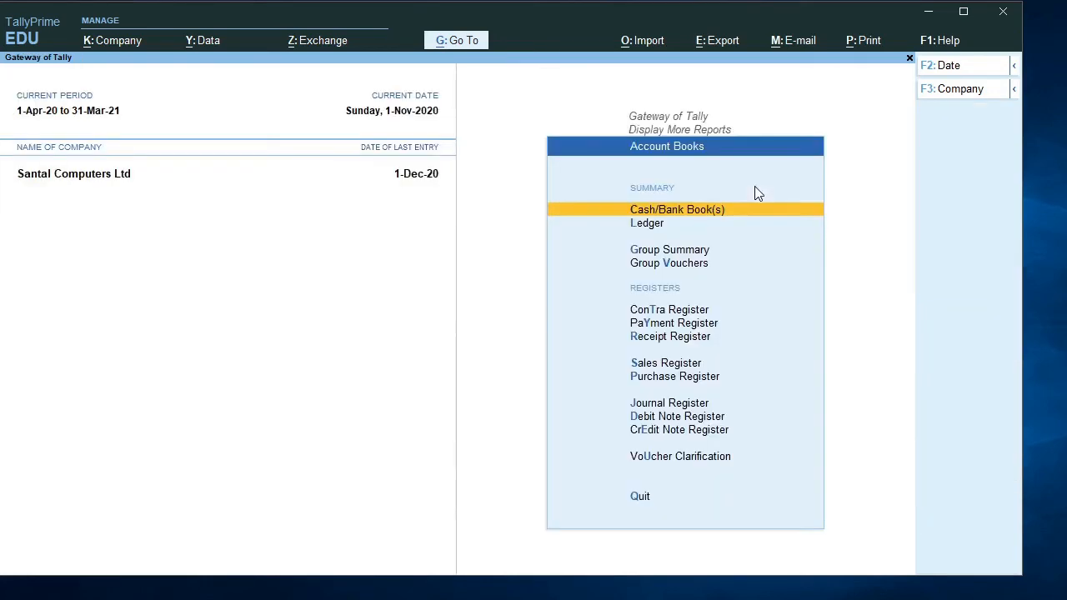
key("Escape")
key("Escape")
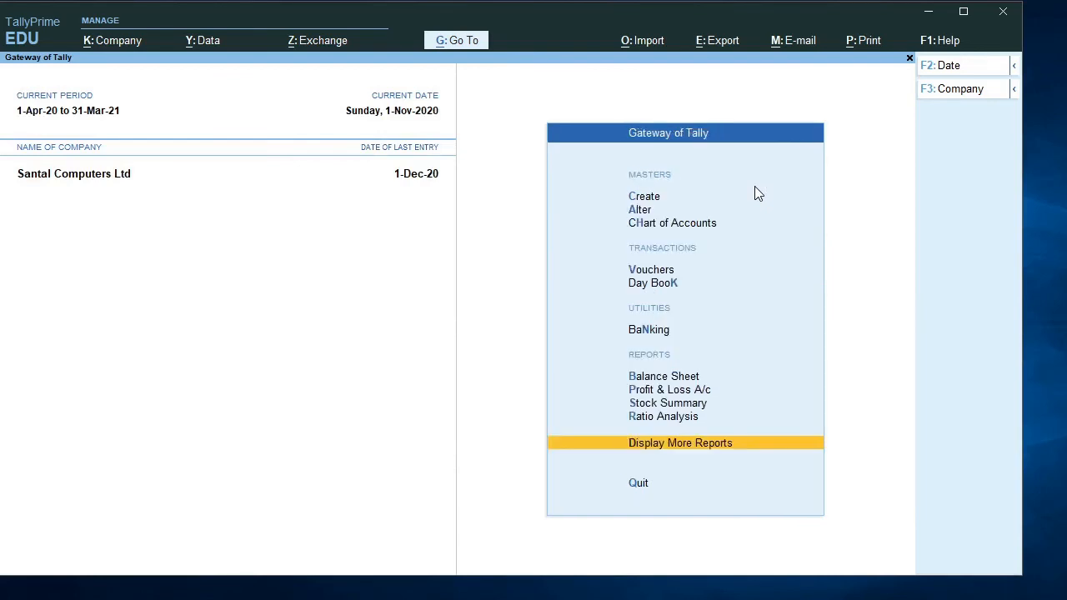
- Open another contra voucher for the cash-to-cash transfer
key("Up")
key("Up")
key("Up")
key("Up")
key("Up")
key("Up")
key("Up")
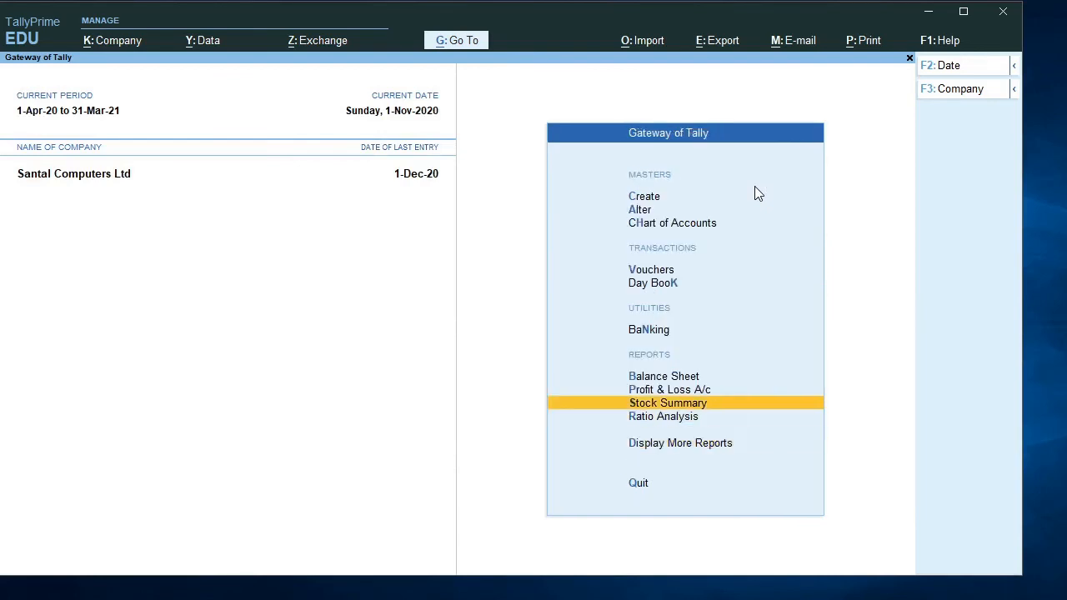
key("Return")
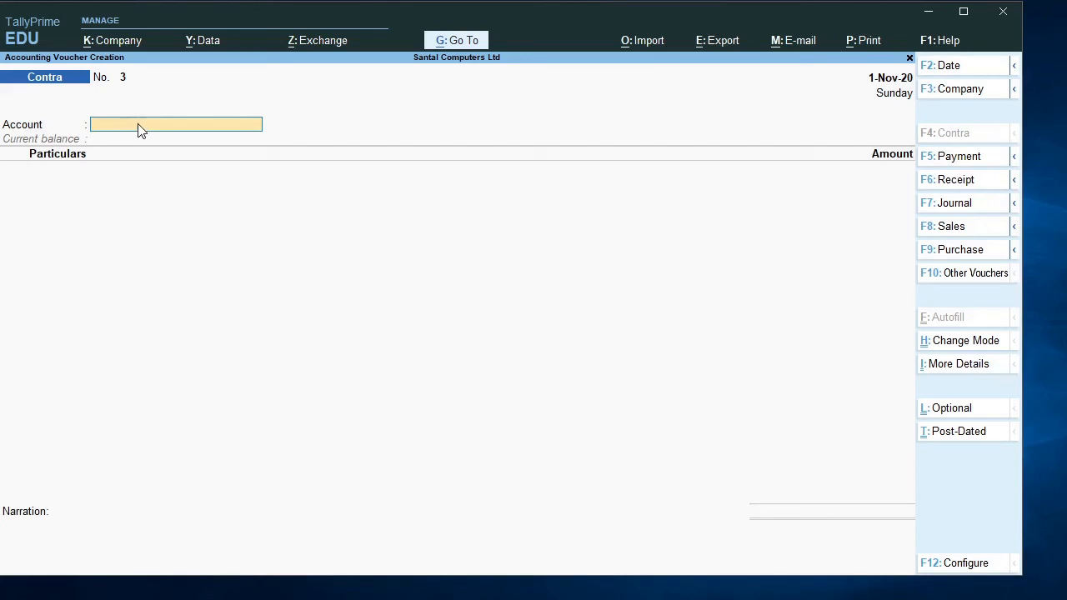
- Create a Petty Cash ledger under Cash-in-Hand from within the voucher and use it as the voucher's account
key("alt+c")
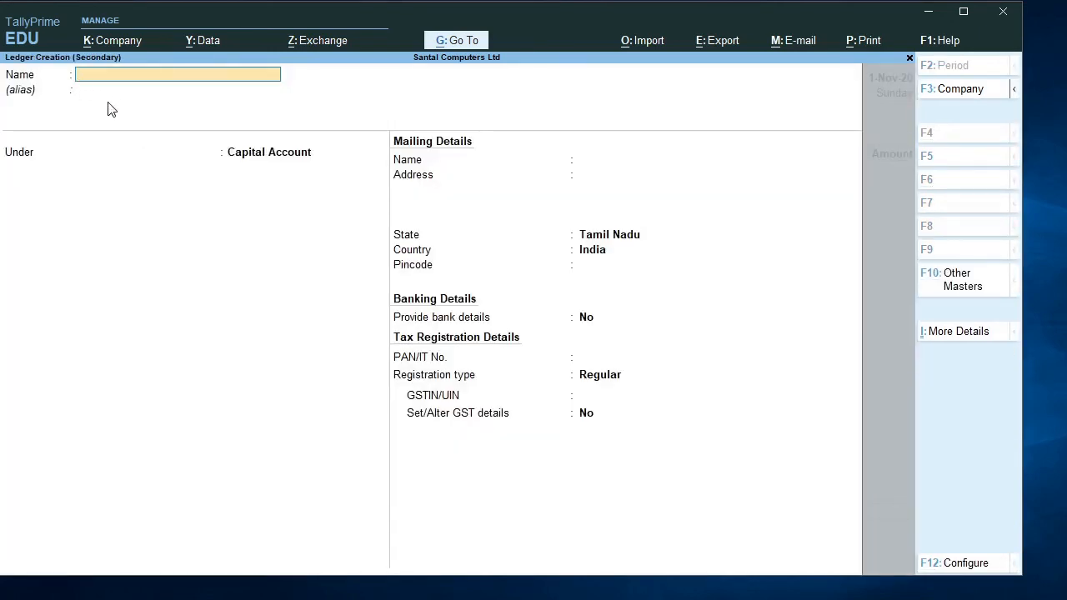
type("Petty cash")
key("Return")
key("Return")
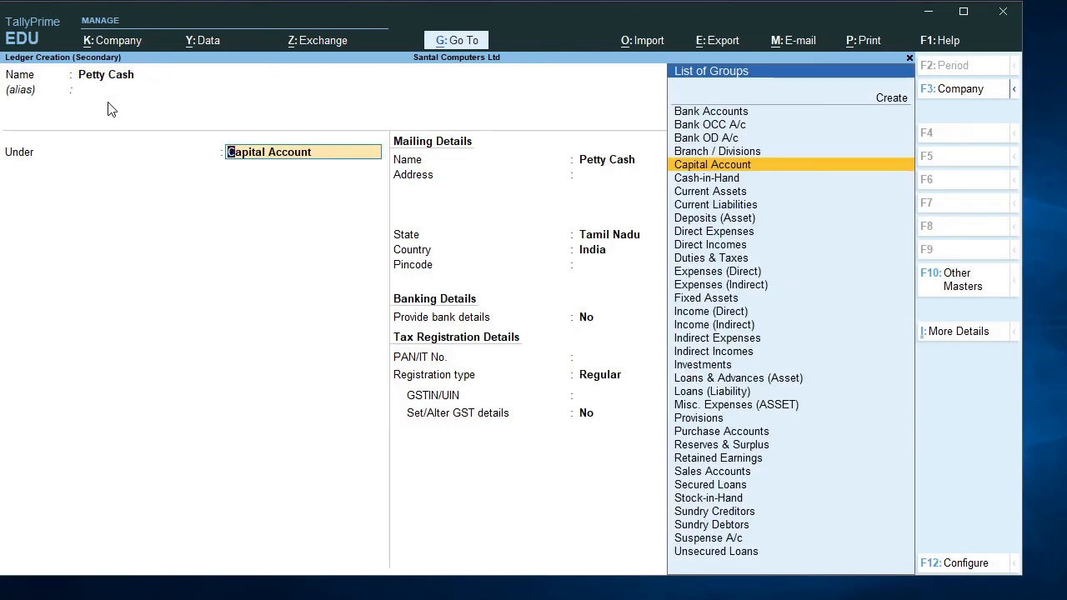
key("Down")
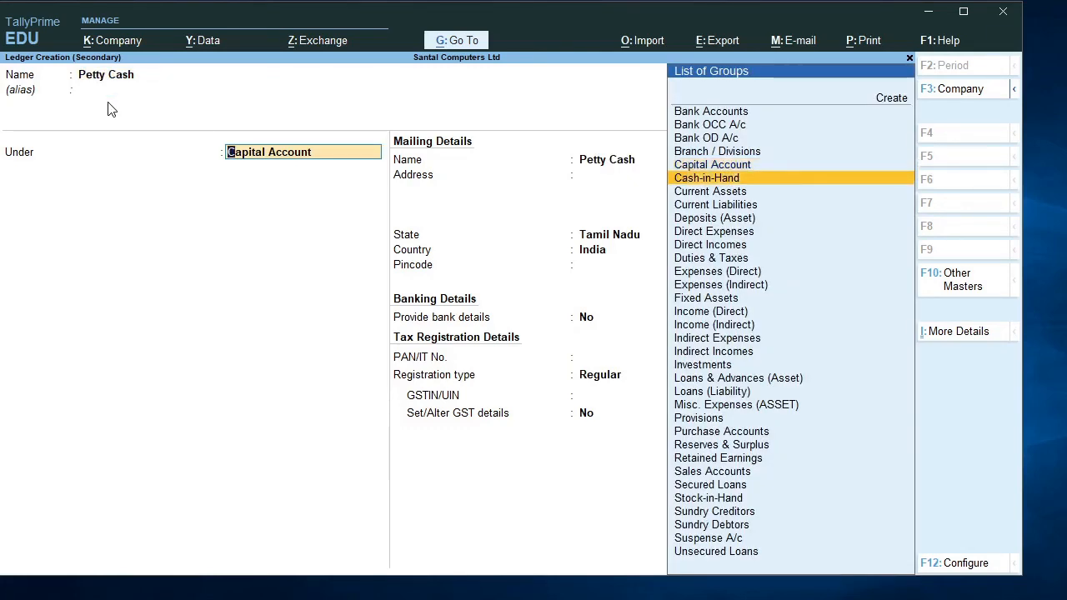
key("Return")
key("Return")
key("Return")
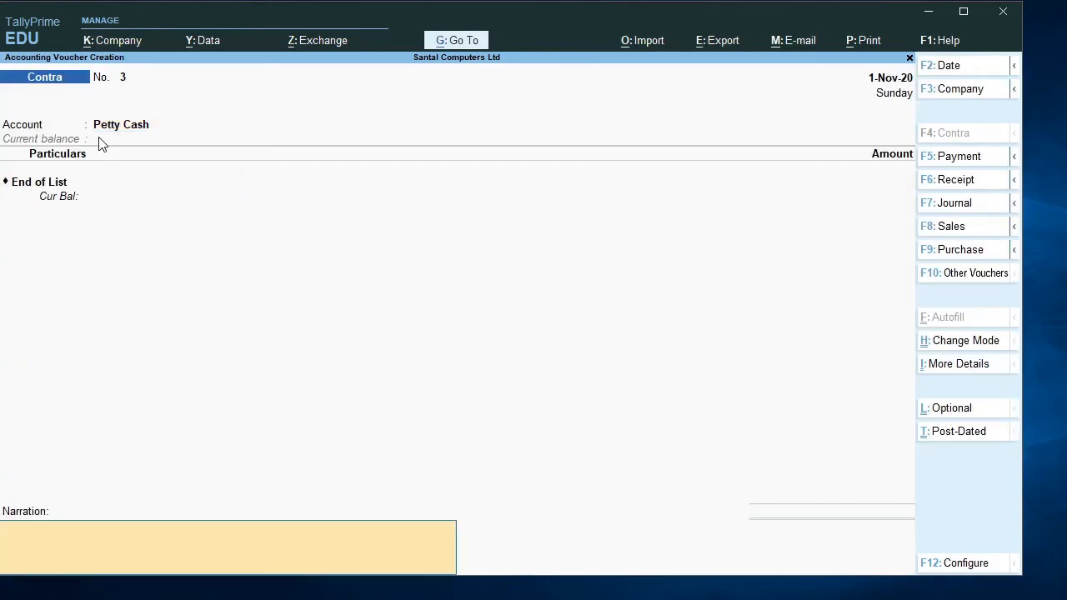
- Replace the End of List entry in the particulars with the Cash ledger and set its amount to 3000
key("BackSpace")
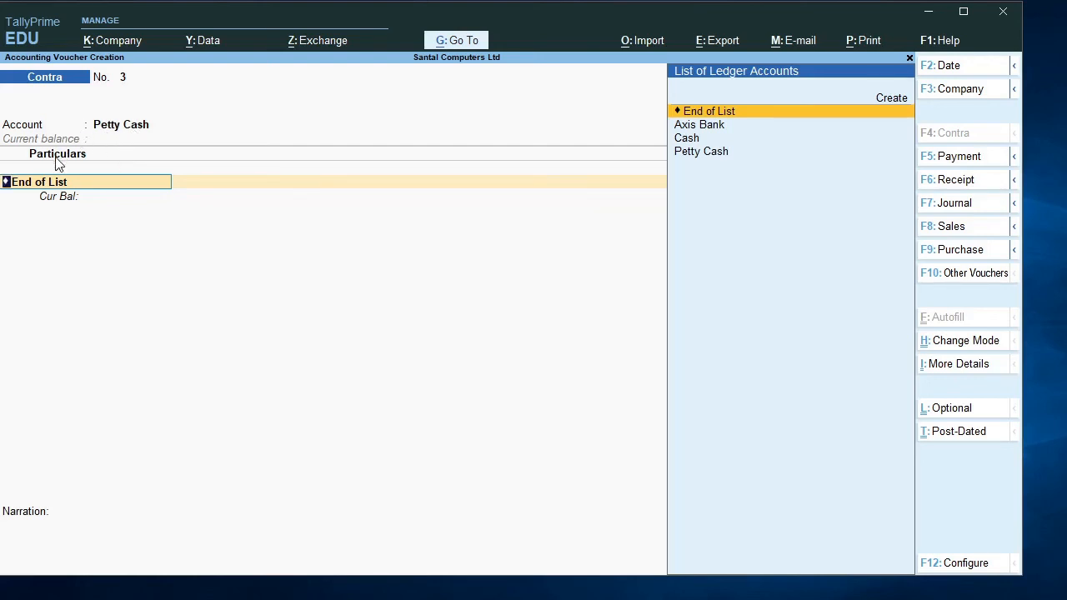
key("Down")
key("Down")
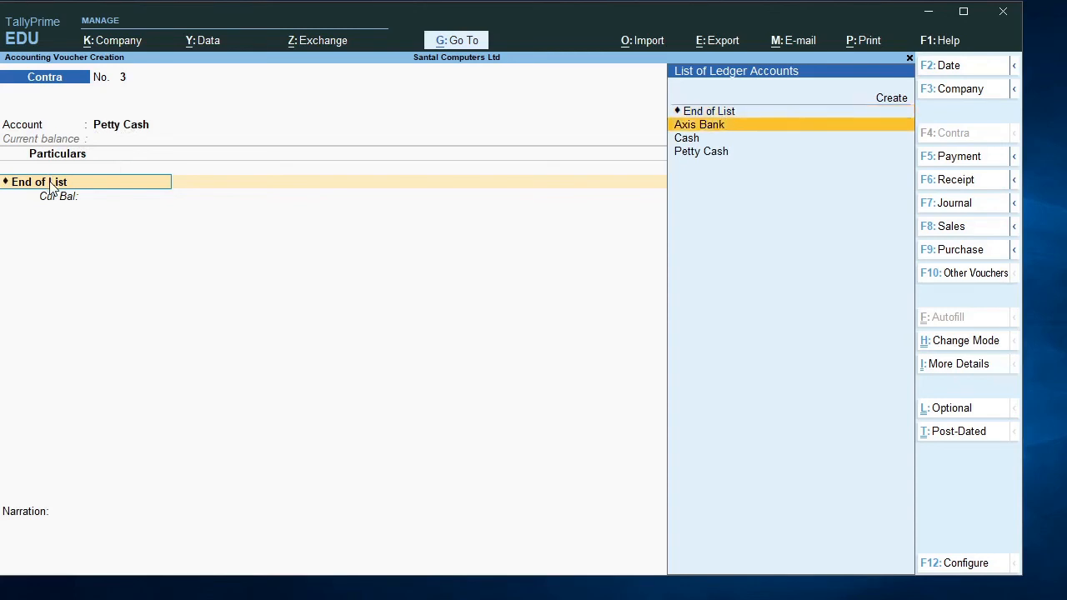
key("Return")
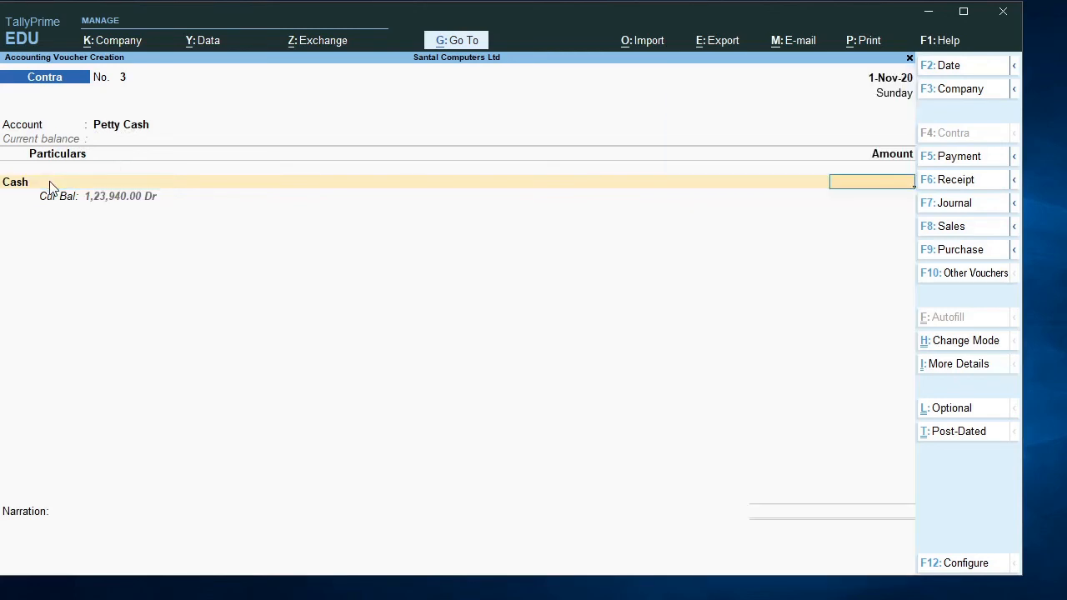
type("3000")
key("Return")
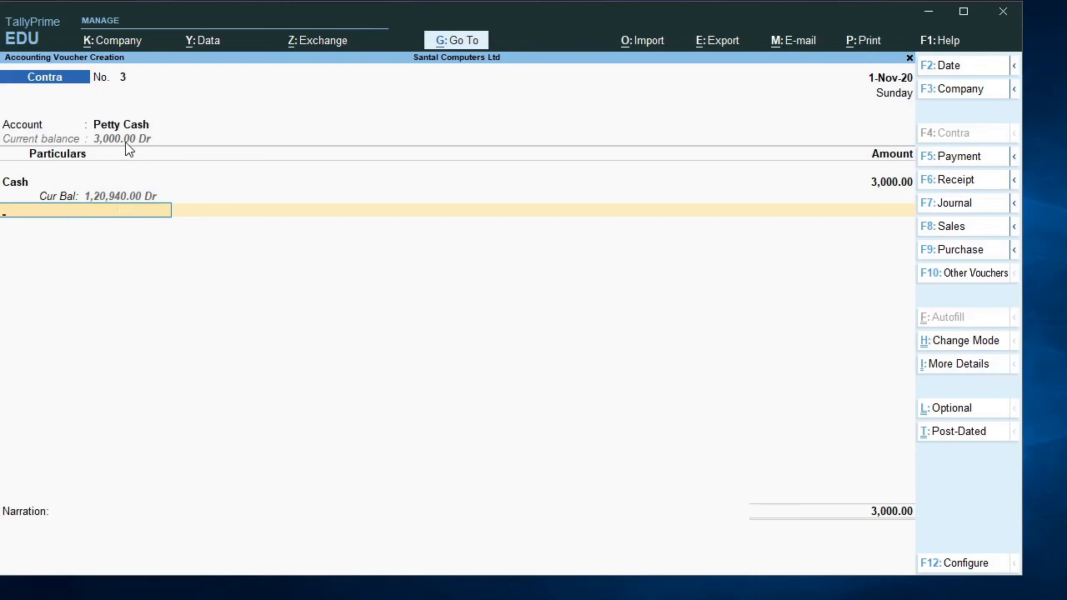
- Save the Petty Cash contra voucher without a narration and quit voucher creation
key("Return")
key("Return")
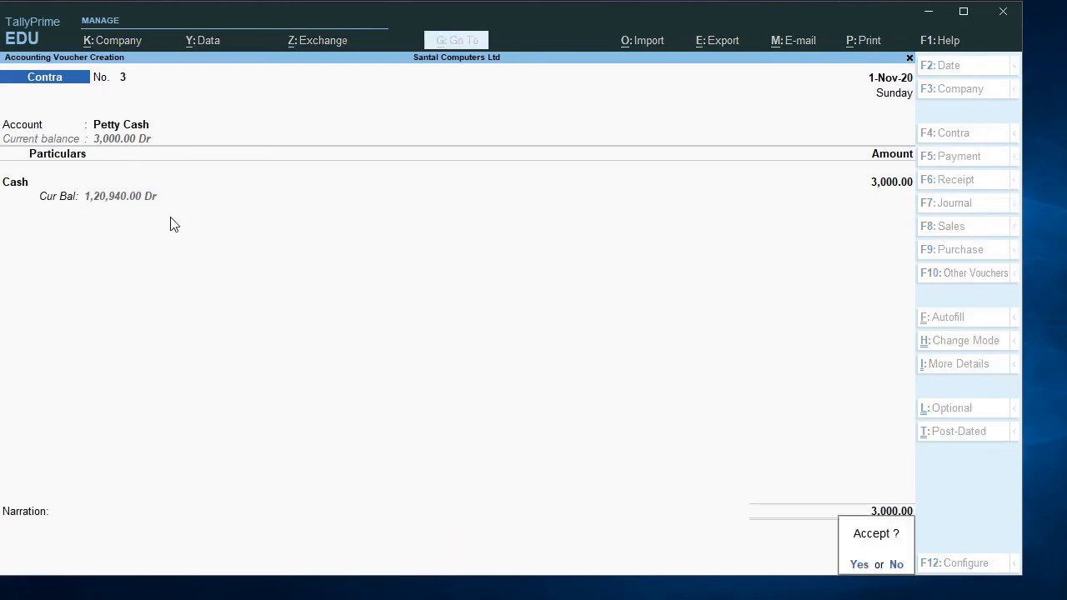
key("Return")
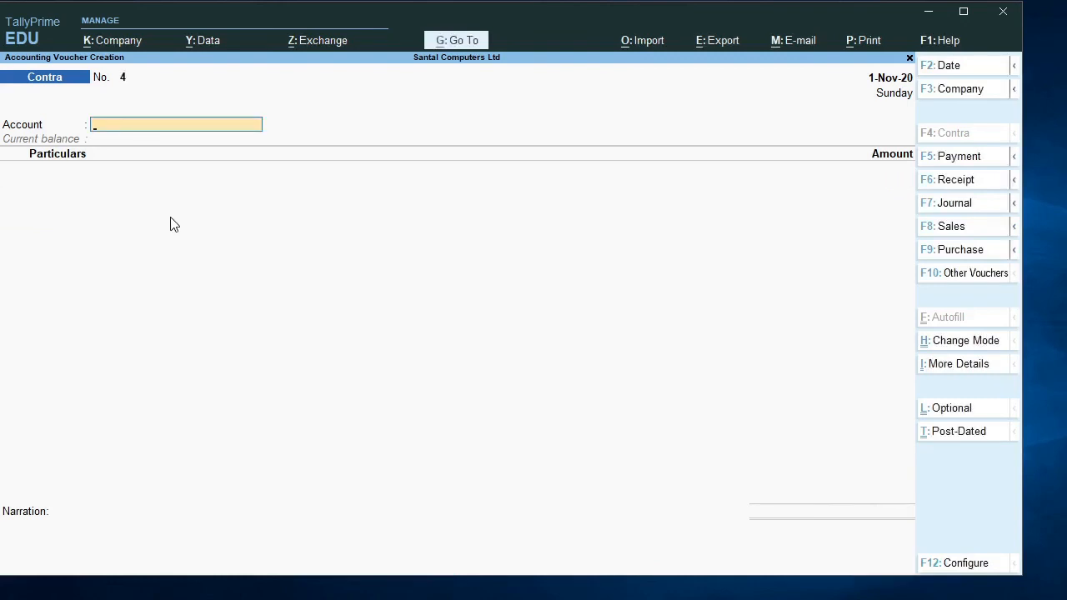
key("Escape")
key("Return")
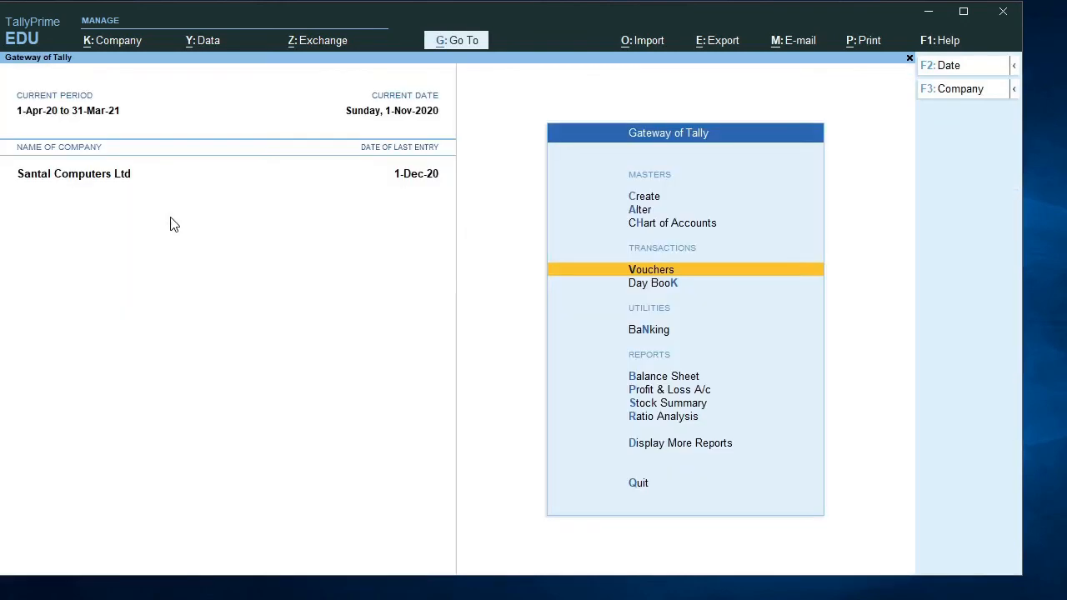
- Open the Cash/Bank Books summary from the account books to check the Cash, Petty Cash and Axis Bank closing balances
key("Escape")
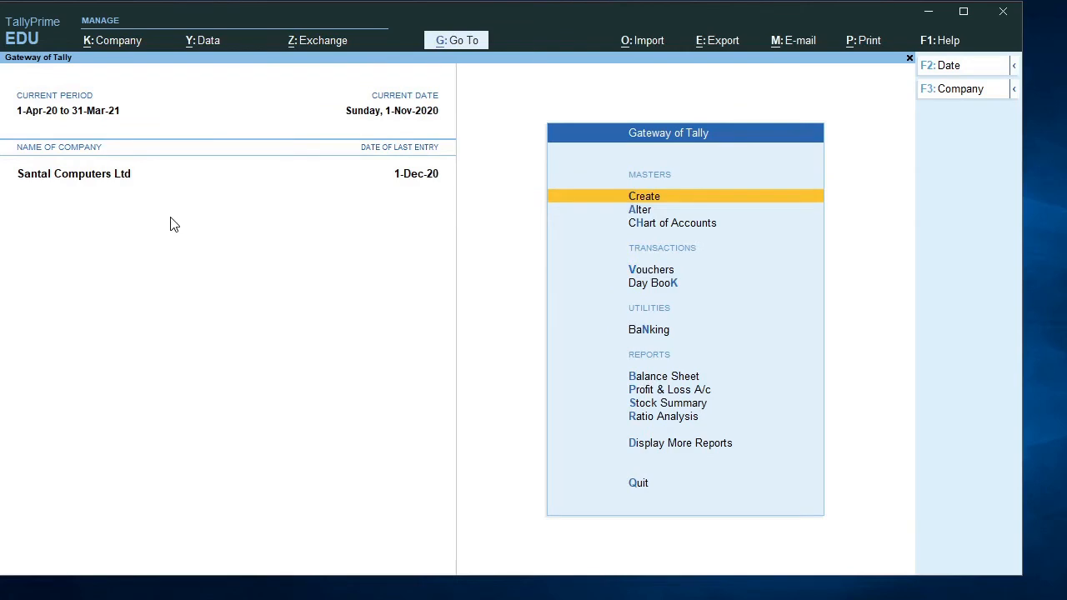
key("d")
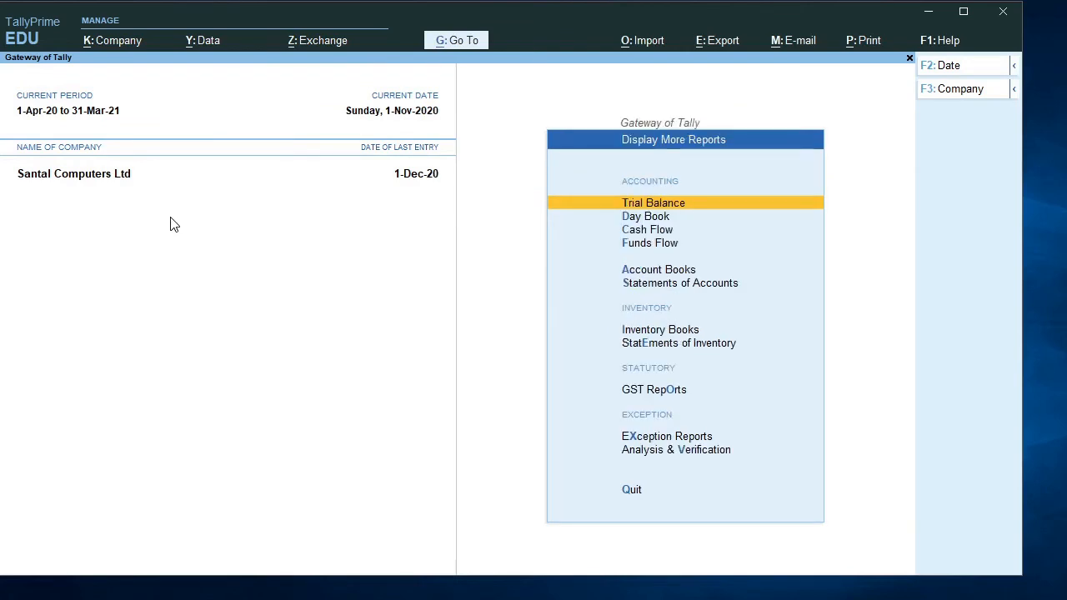
key("a")
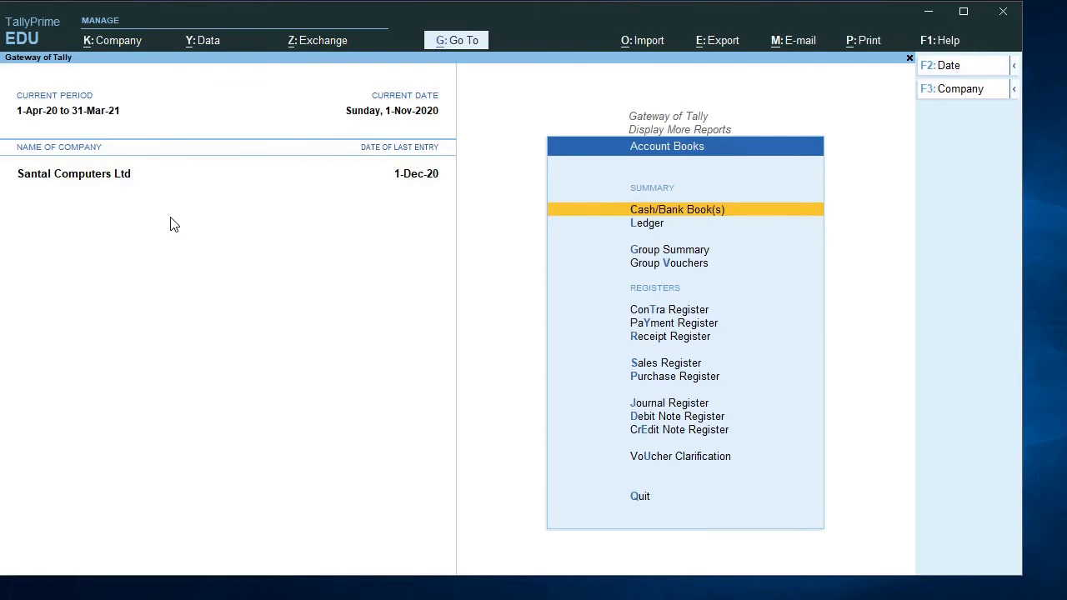
key("c")
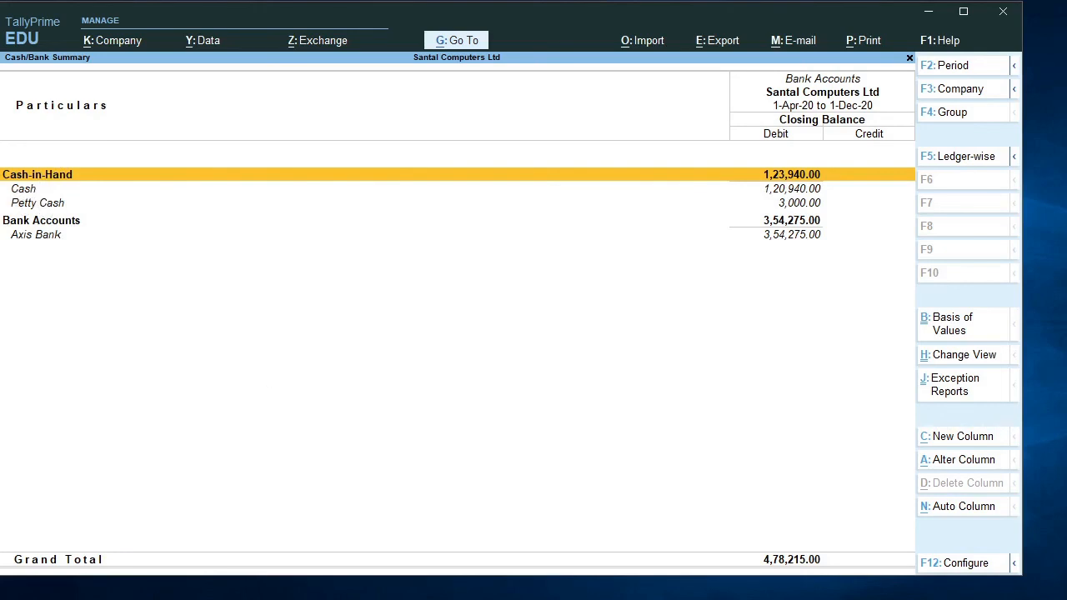
- Switch to the Notepad list of contra types to review the bank to bank entry, then return to TallyPrime's Gateway of Tally
left_click(637, 599)
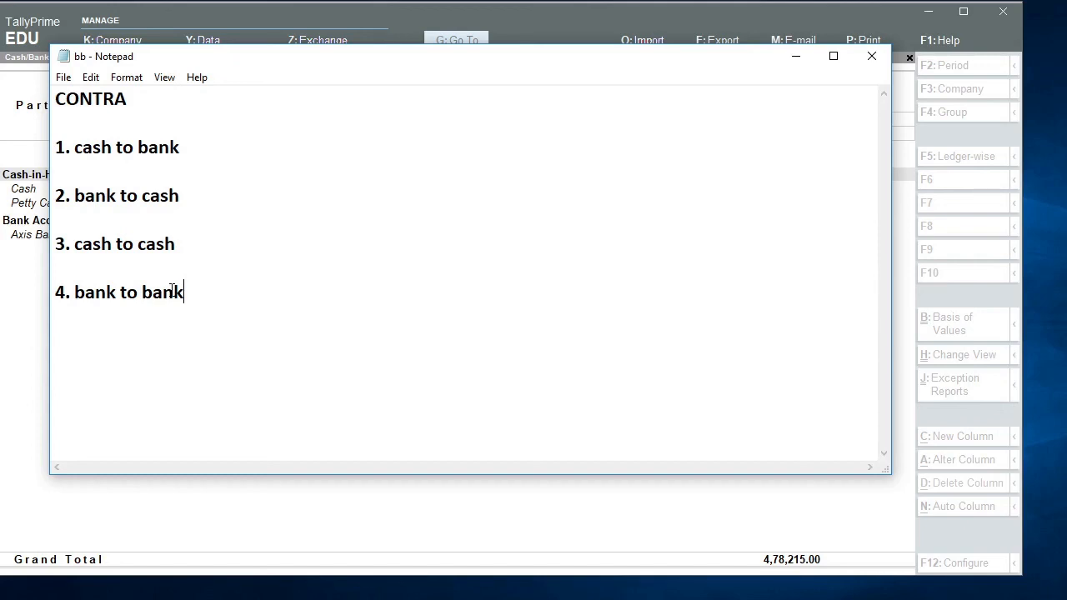
left_click_drag(172, 290, 185, 328)
left_click(795, 55)
key("Escape")
key("Escape")
key("Escape")
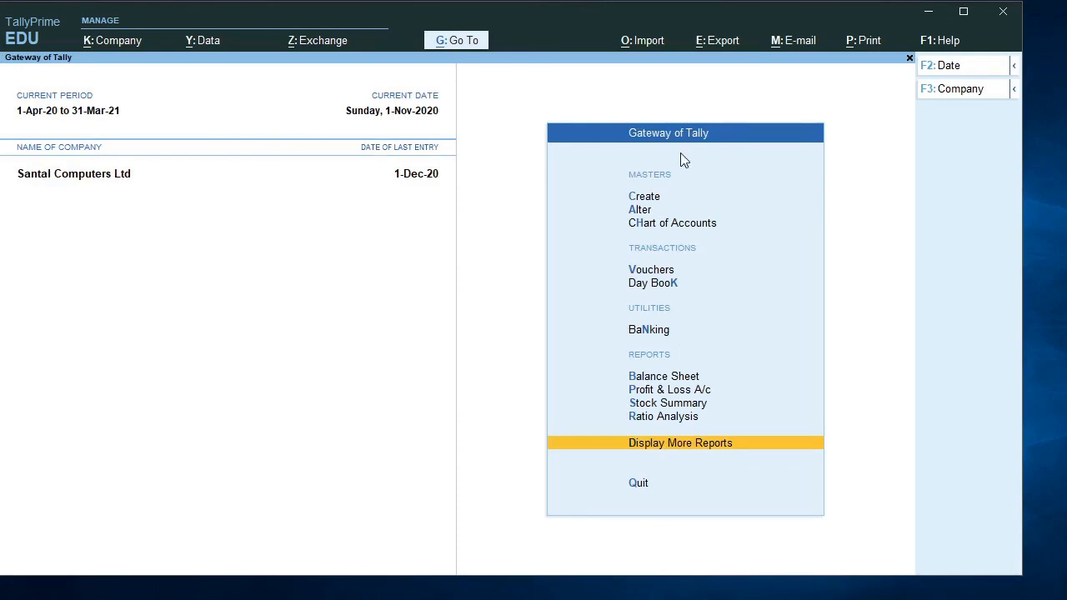
- Open the Contra Register from the account books and list the November contra vouchers
left_click(664, 452)
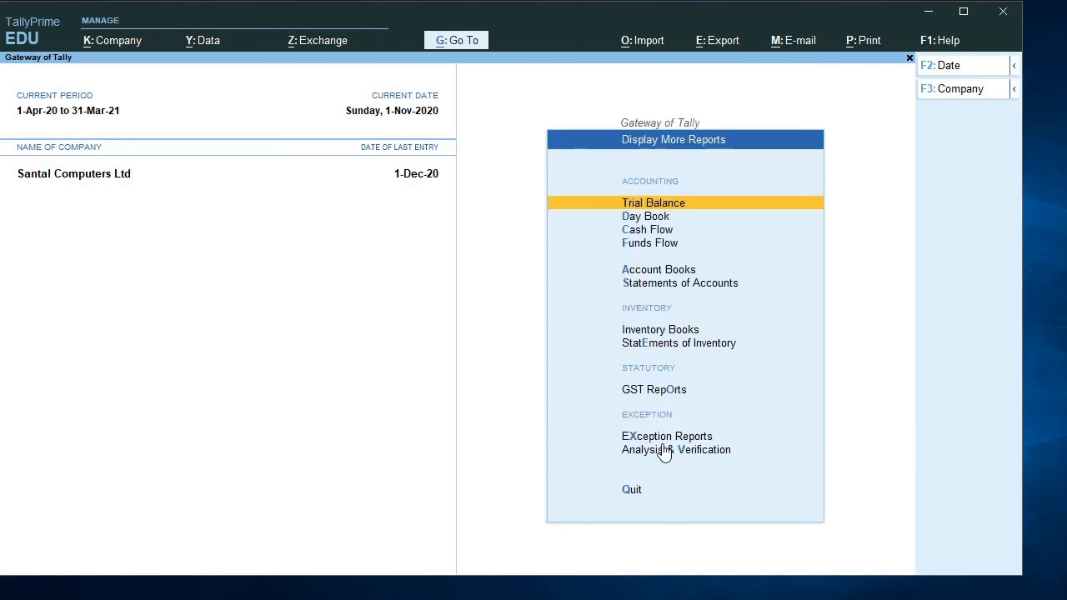
key("a")
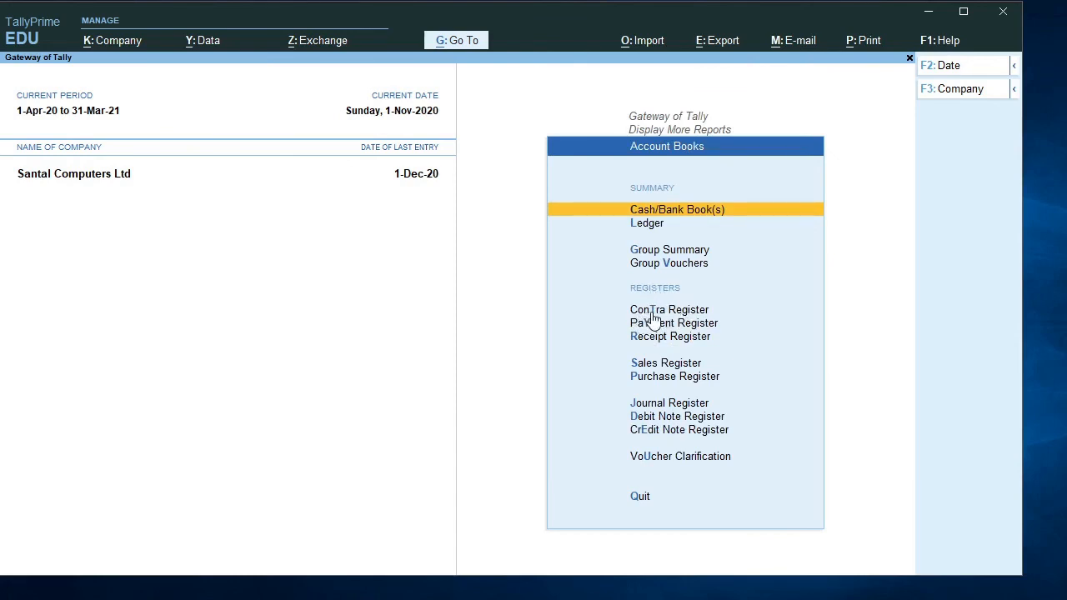
left_click(653, 314)
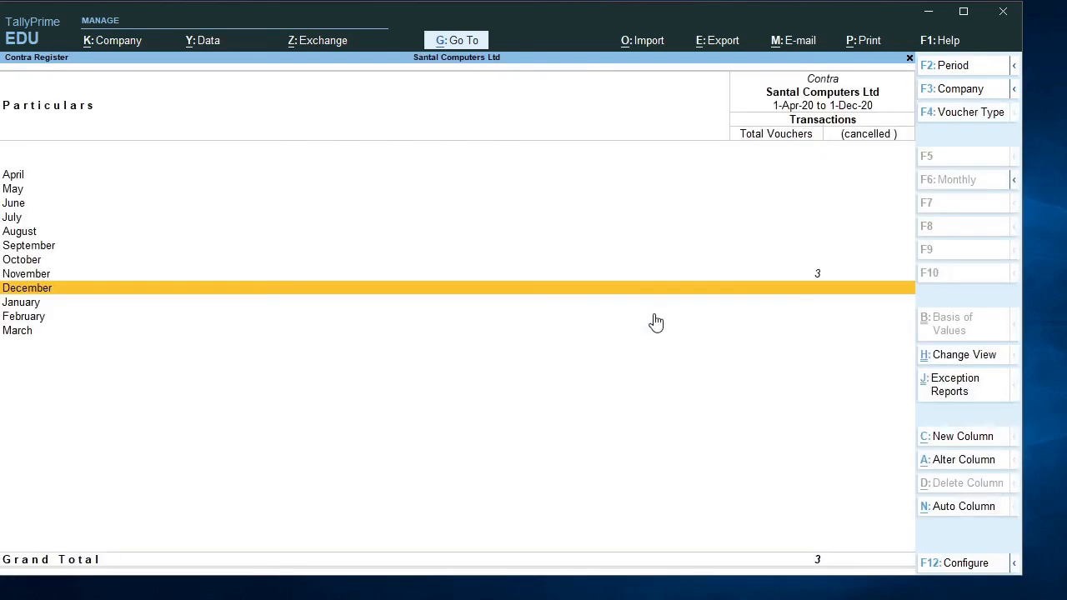
key("Up")
key("Return")
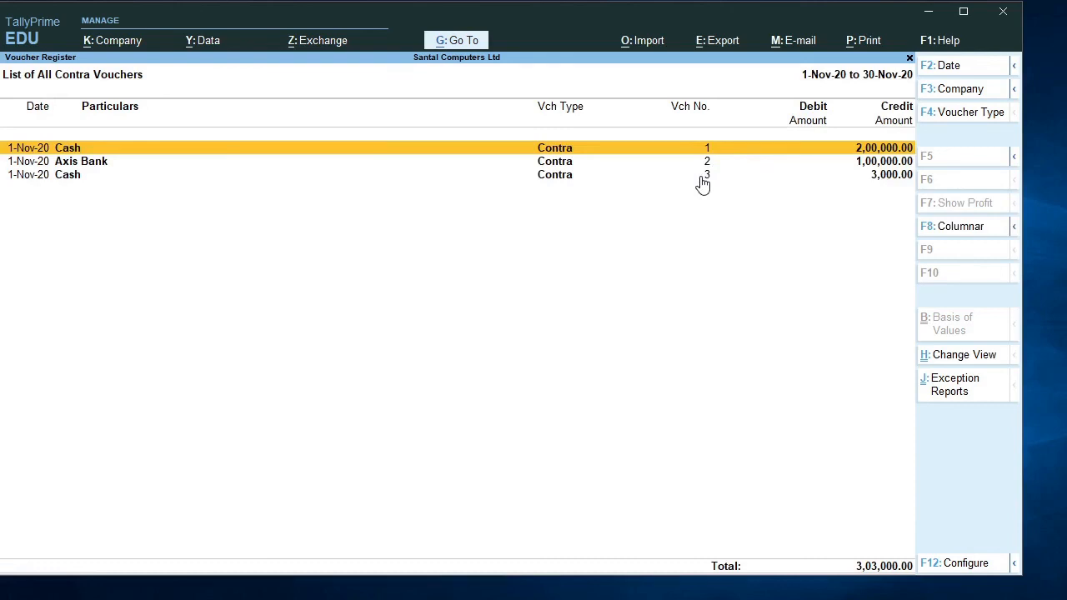
- Open contra voucher 1 to view its entries and quit it without saving
key("Return")
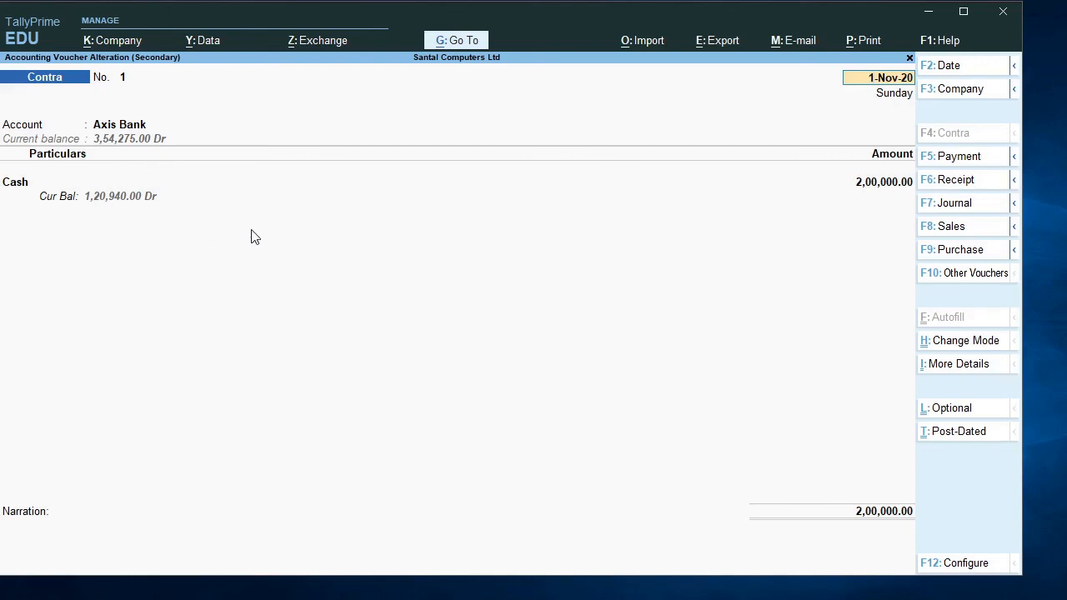
key("BackSpace")
key("Escape")
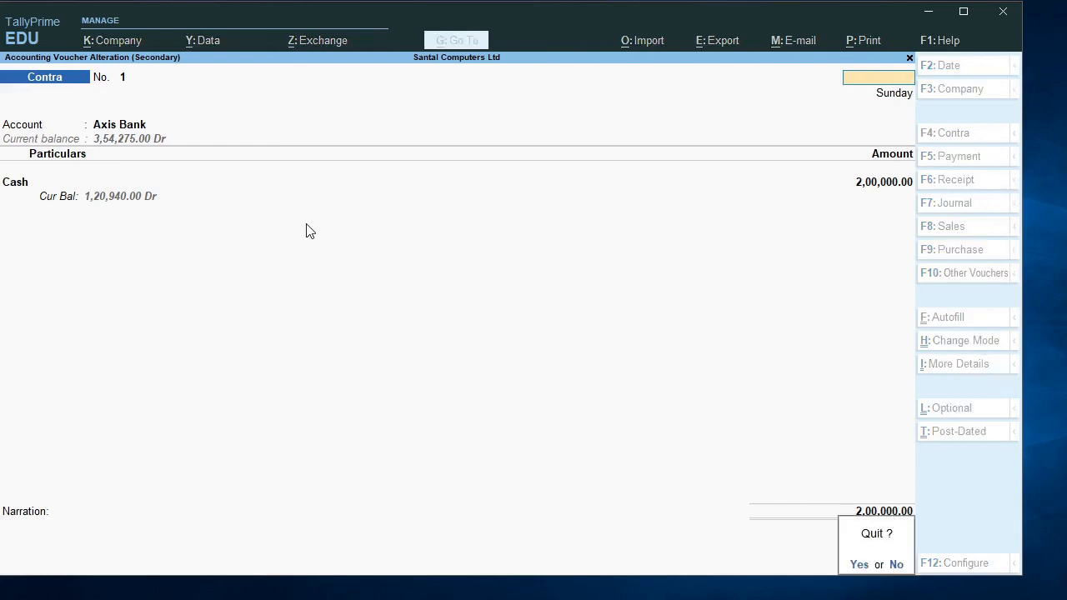
key("y")
key("Down")
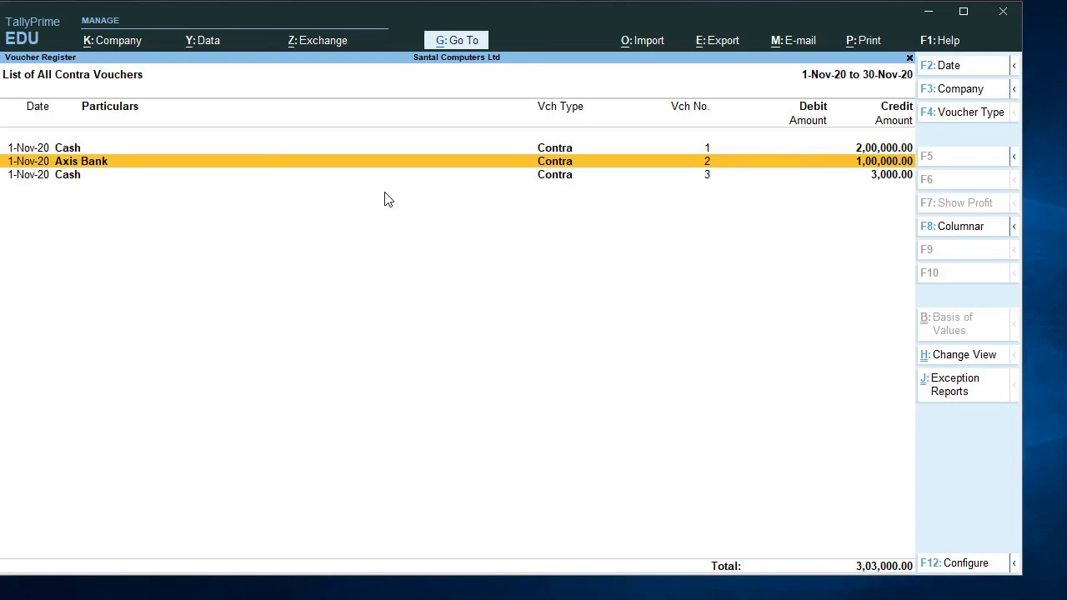
- Open contra voucher 3 for Petty Cash from the list and step through its fields to the Cash amount
key("Down")
key("Return")
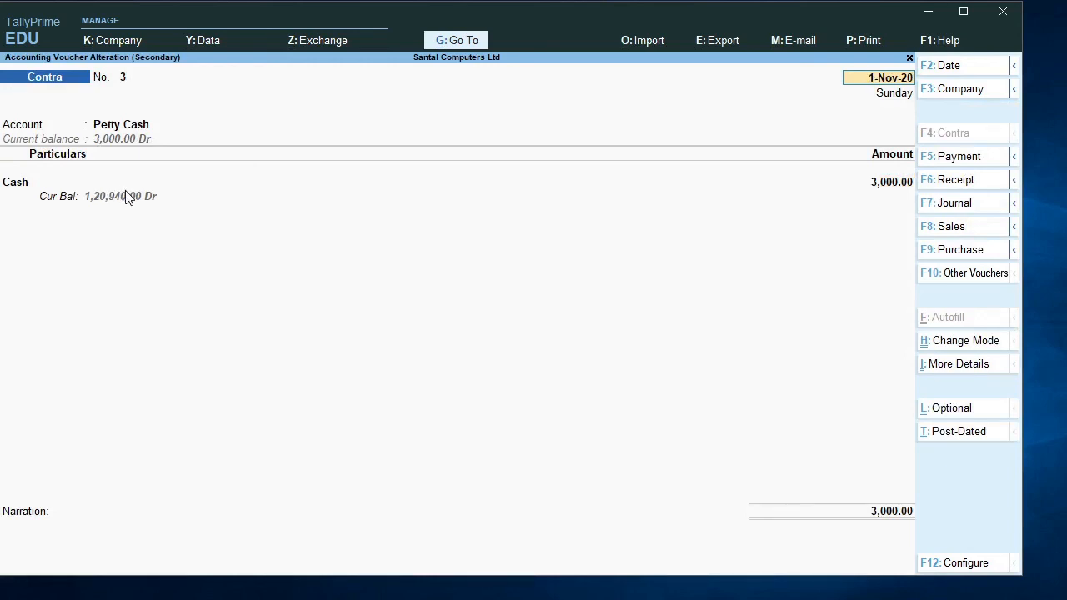
key("Return")
key("Return")
key("Return")
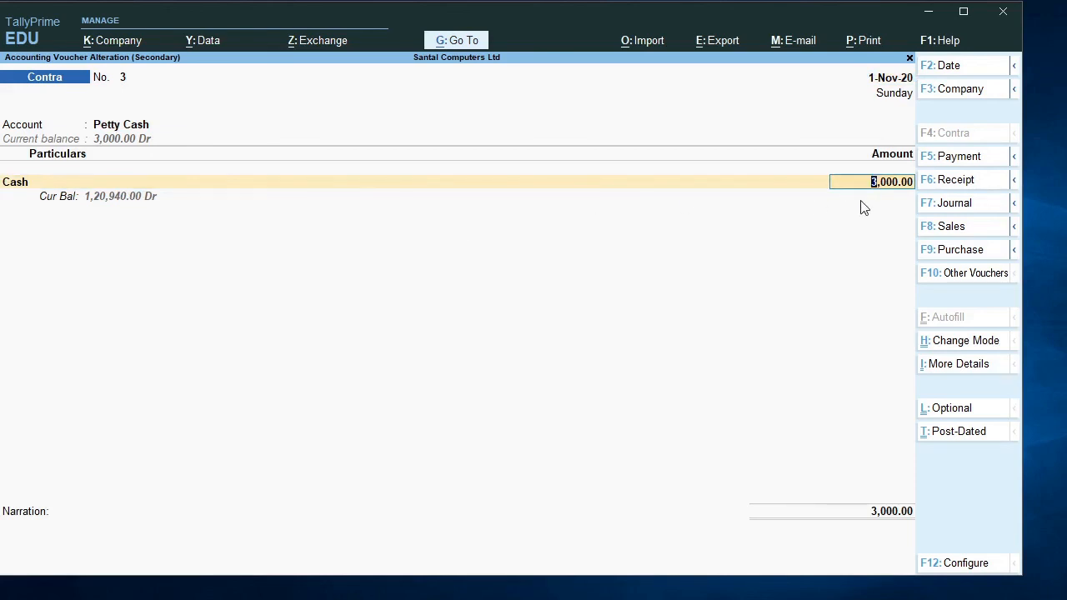
- Start deleting the Petty Cash contra voucher, cancel the deletion, and leave the voucher and the Contra Register without saving
key("ctrl")
key("alt+d")
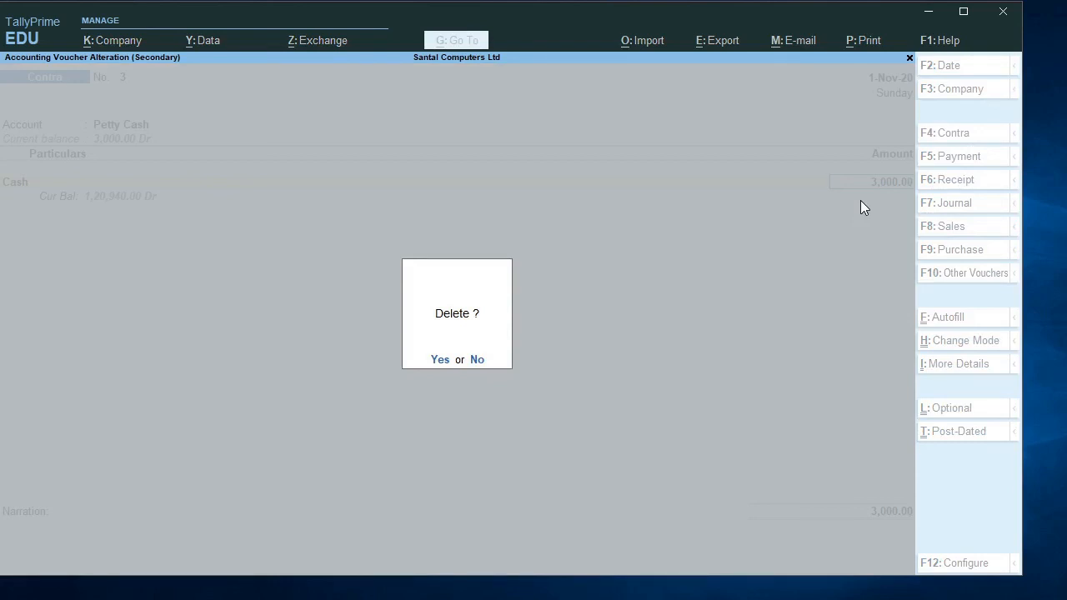
key("Escape")
key("Escape")
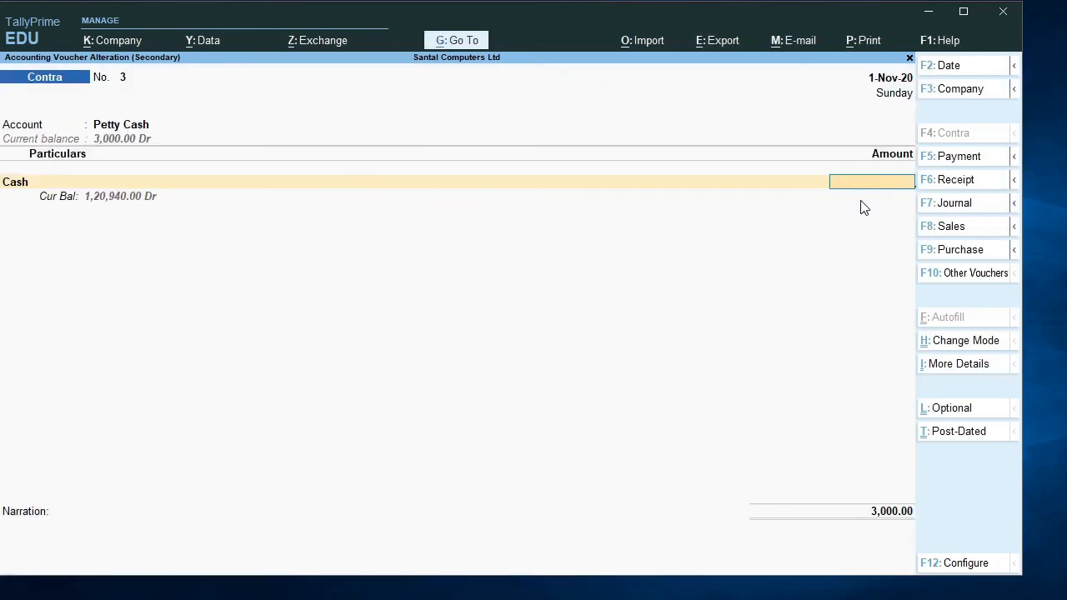
key("Escape")
key("Escape")
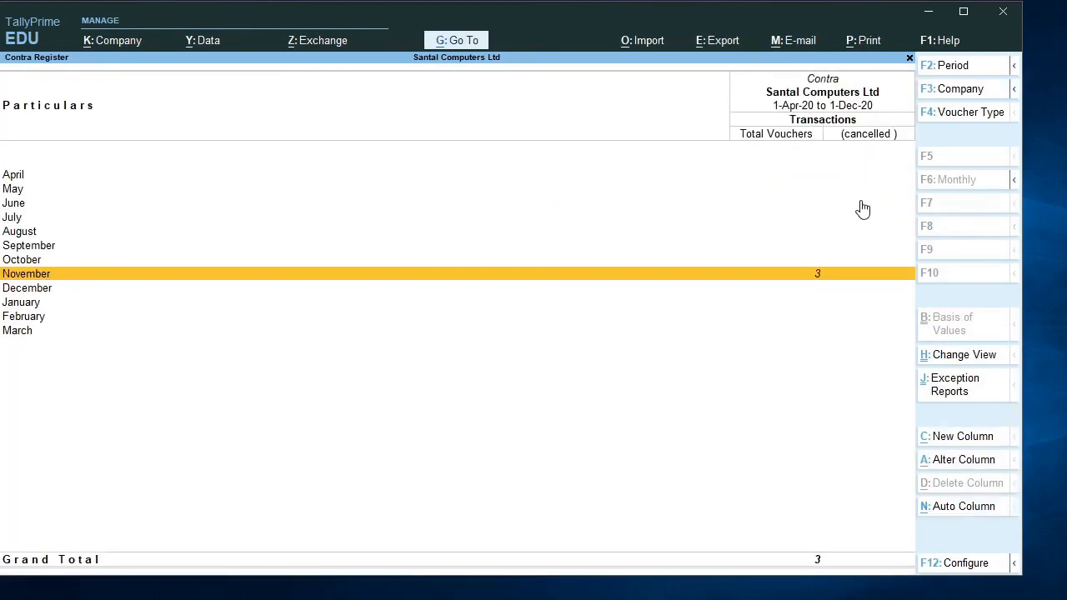
key("Escape")
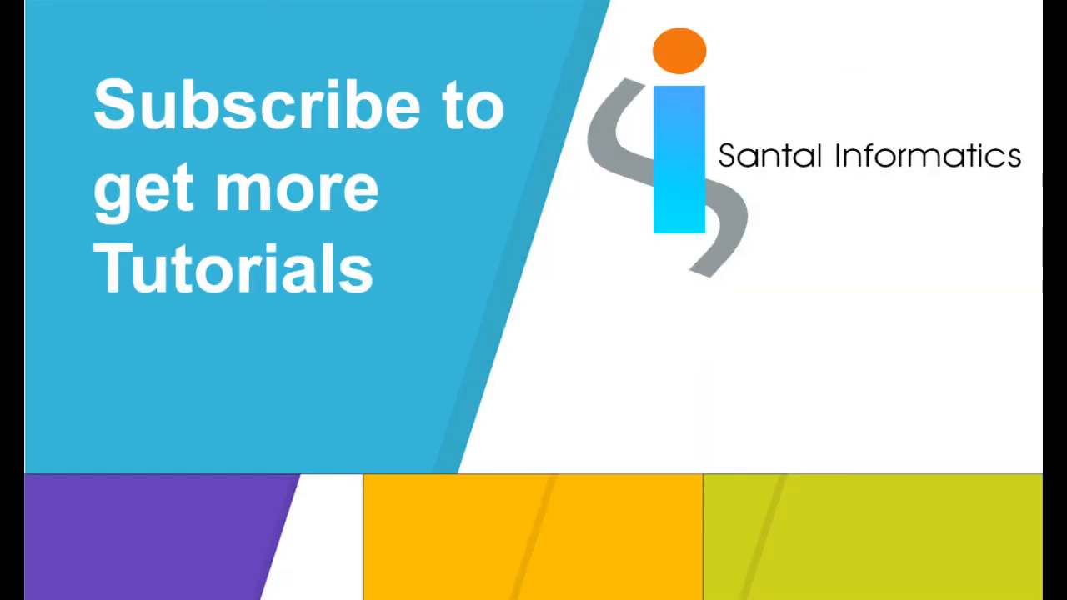